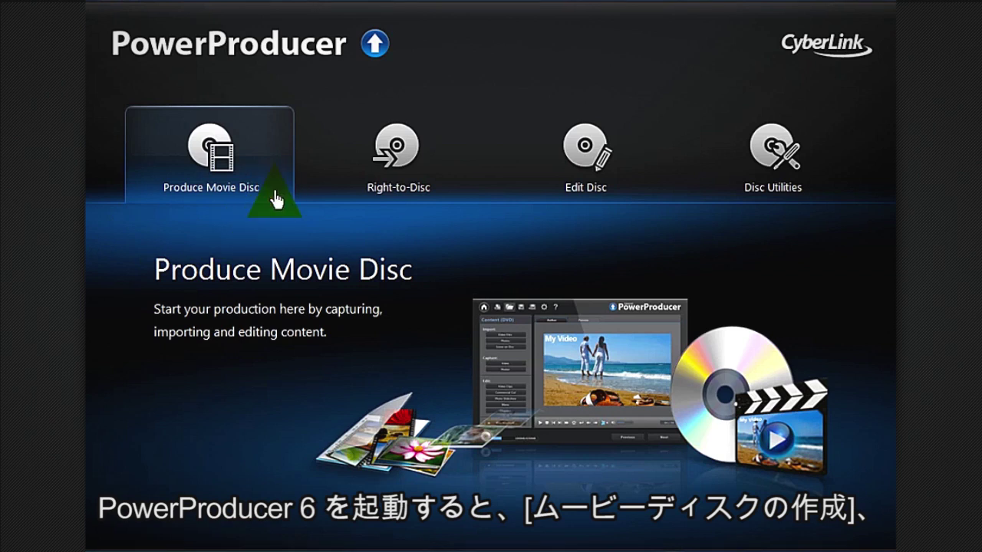
# - Choose Produce Movie Disc on the start screen to begin a new disc project
pyautogui.moveTo(447, 185)
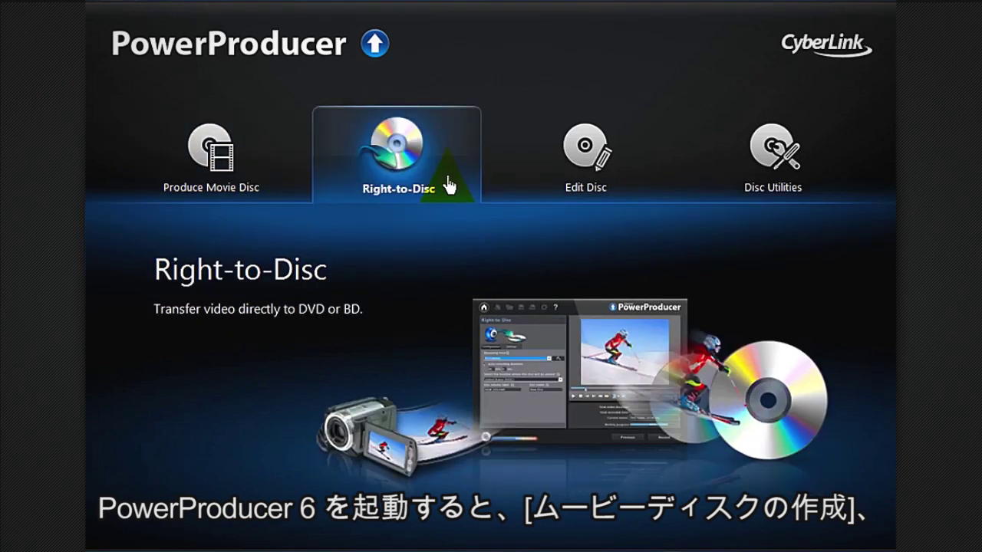
pyautogui.moveTo(624, 179)
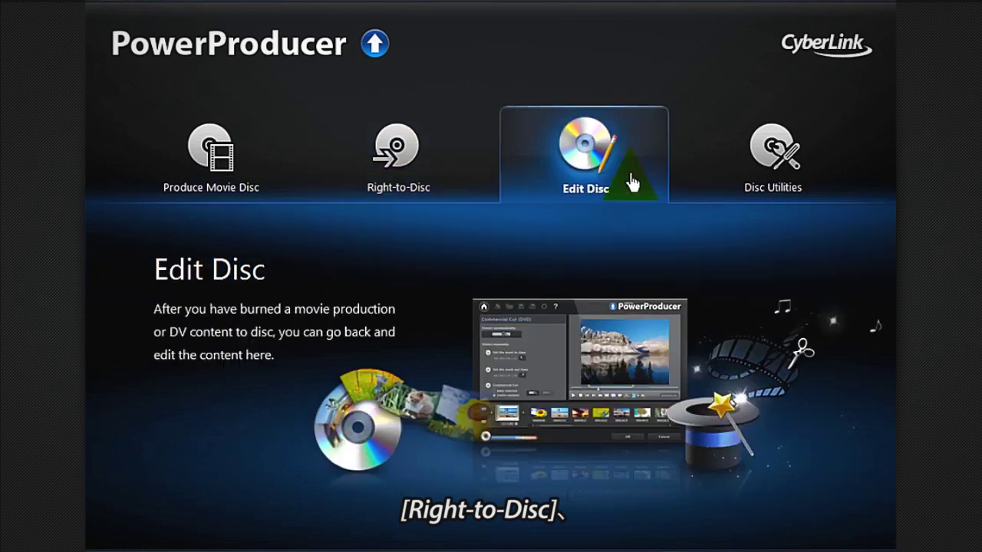
pyautogui.moveTo(826, 182)
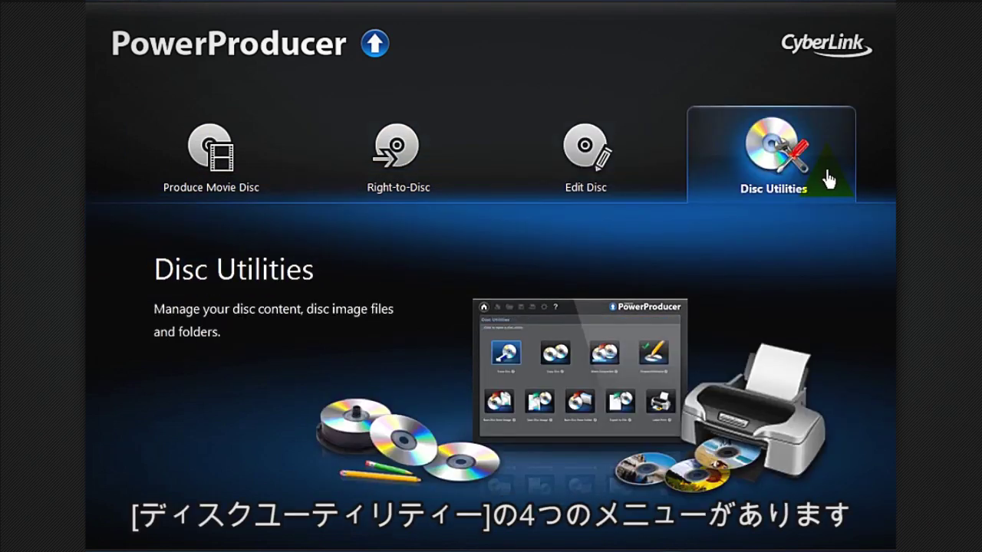
pyautogui.click(265, 191)
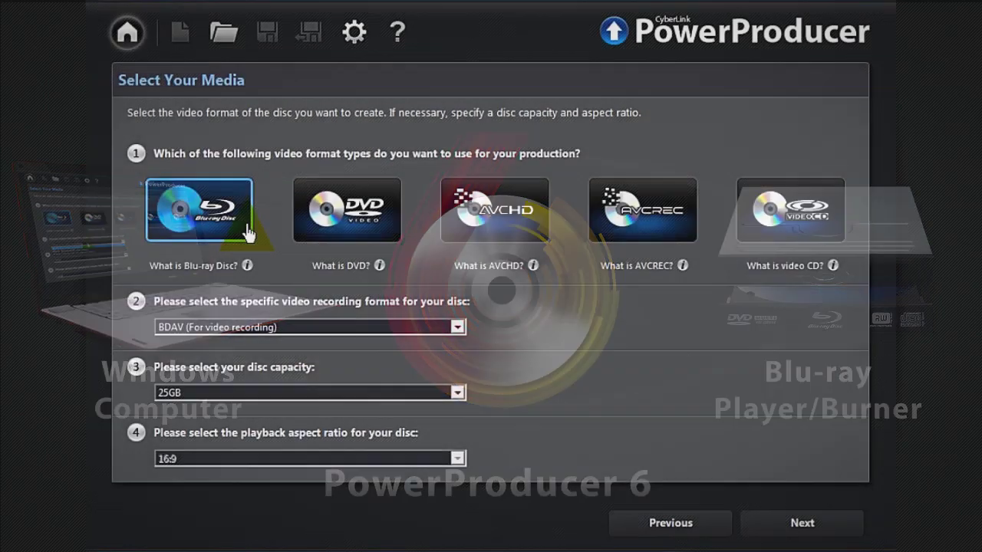
# - Set the Blu-ray format to BDMV (Standard 2D with menu) with 50GB capacity
pyautogui.click(299, 327)
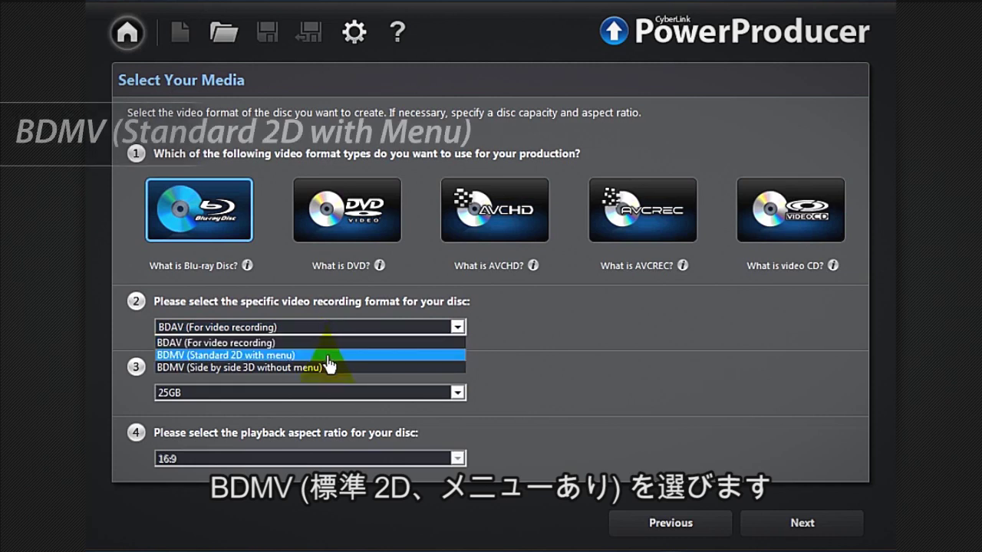
pyautogui.click(332, 355)
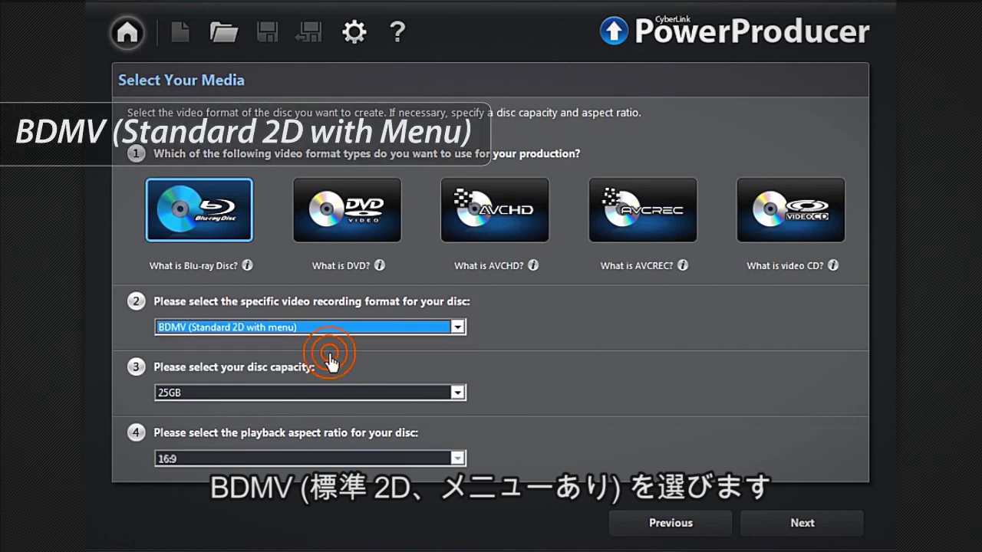
pyautogui.click(331, 394)
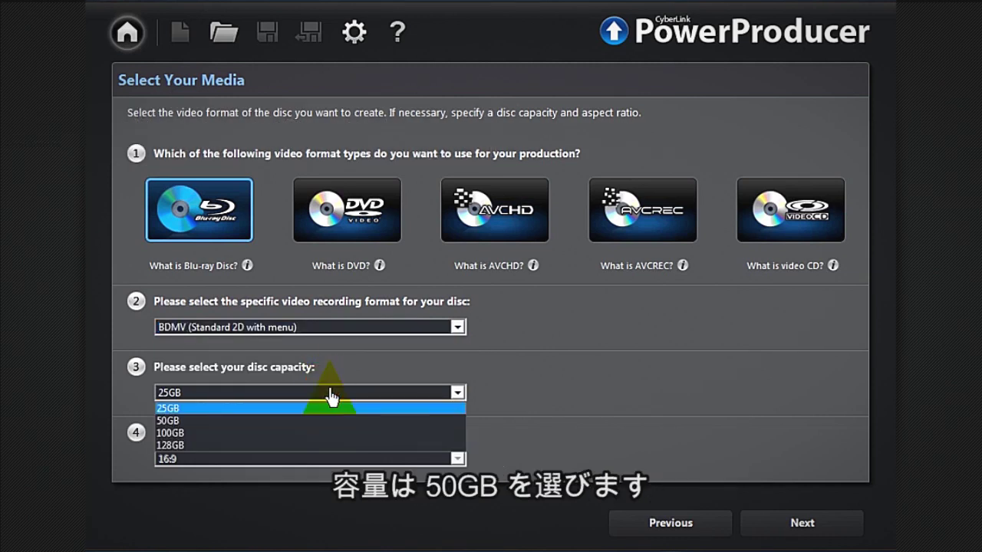
pyautogui.click(320, 420)
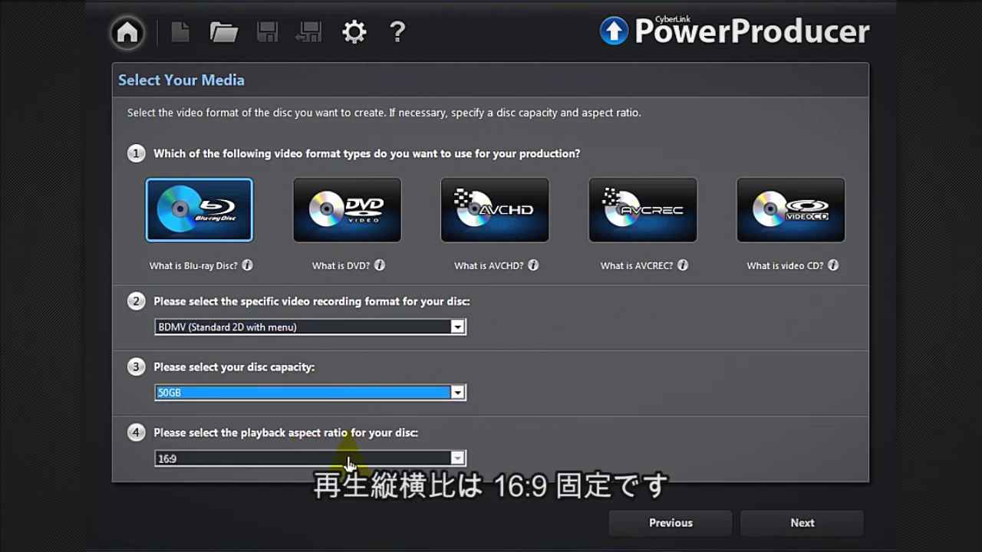
# - Review the DVD options (DVD-Video, 8.5GB), keep 16:9 aspect ratio, and continue to content authoring
pyautogui.click(389, 241)
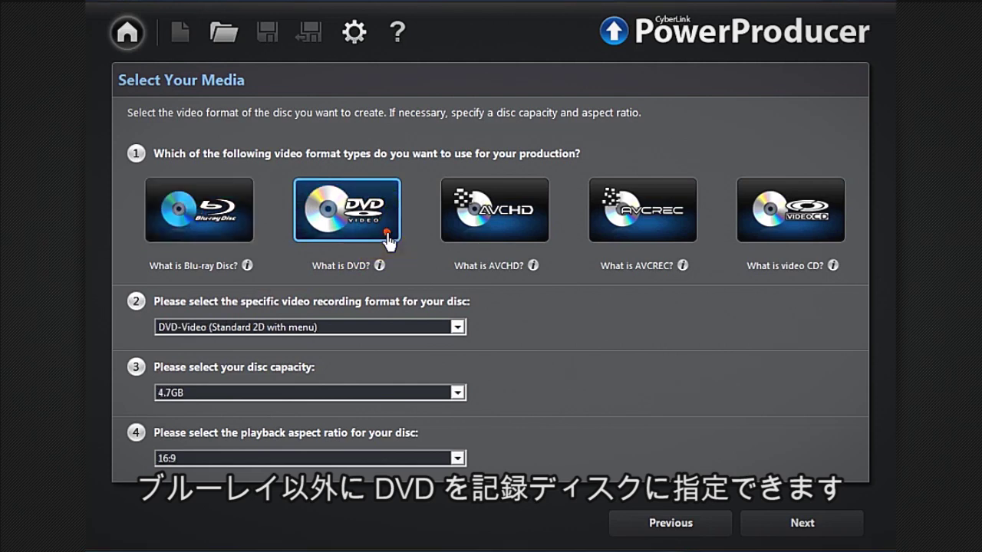
pyautogui.click(380, 328)
pyautogui.click(382, 345)
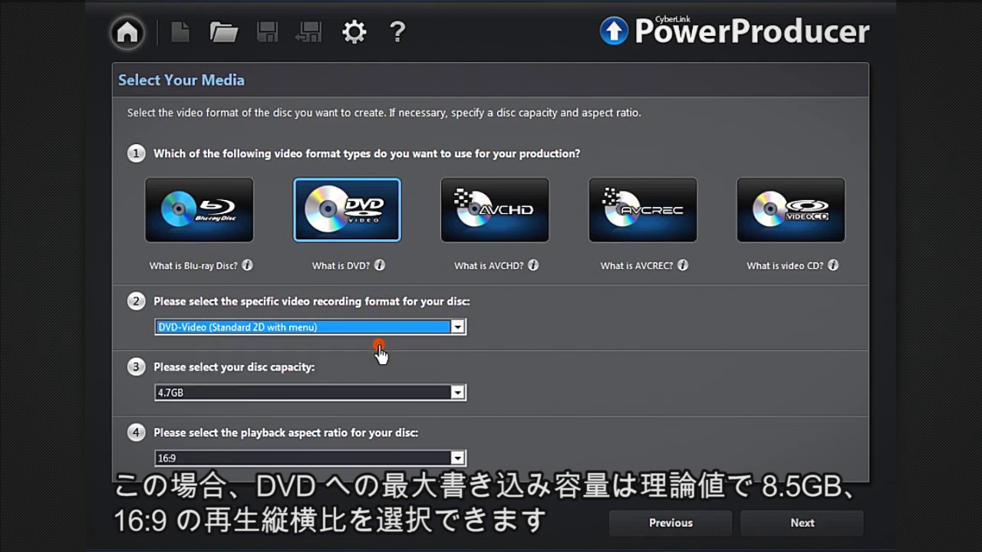
pyautogui.click(374, 390)
pyautogui.click(366, 433)
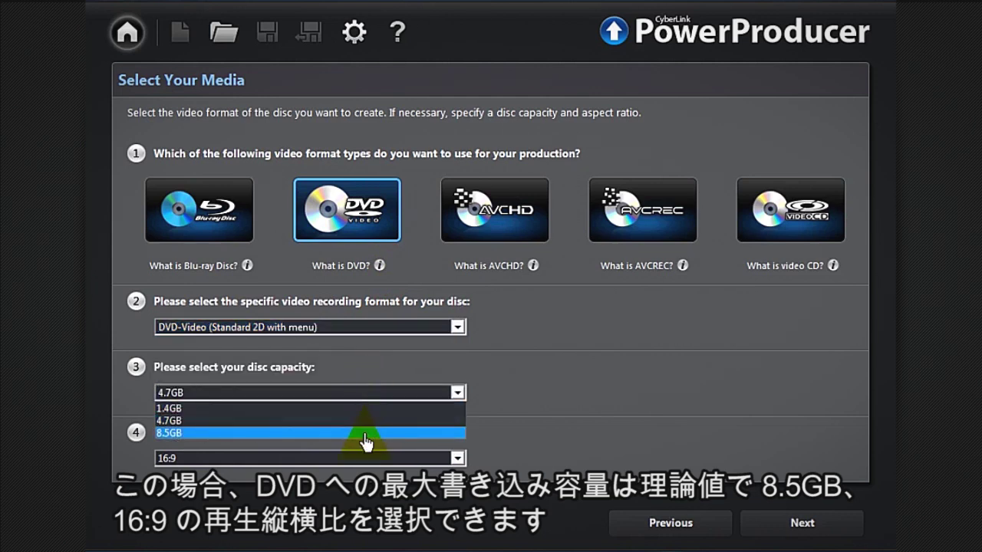
pyautogui.click(355, 458)
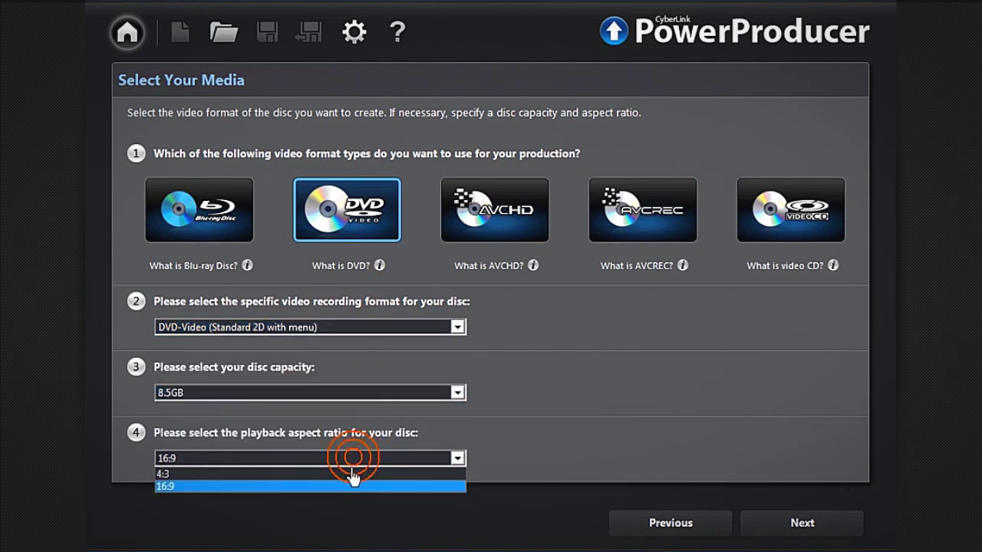
pyautogui.click(342, 487)
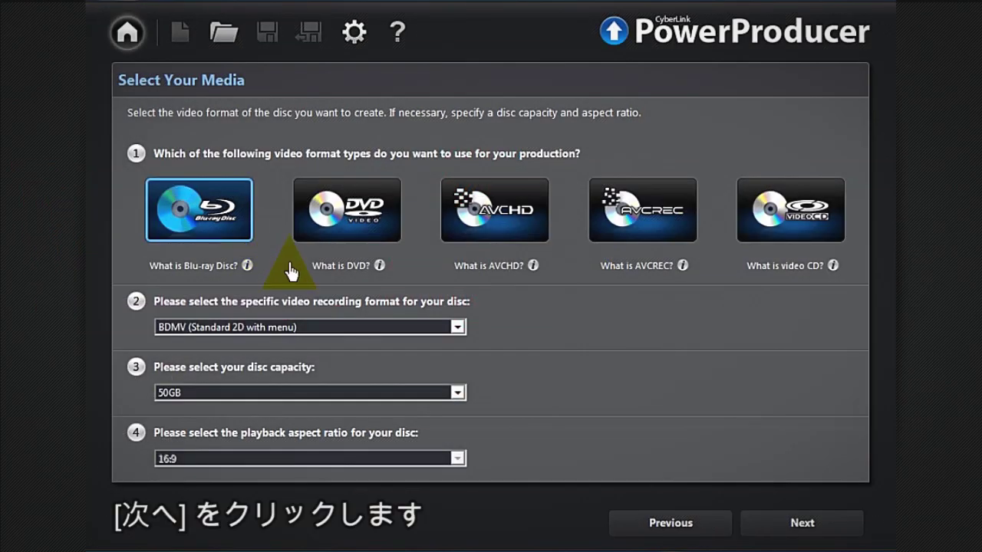
pyautogui.click(747, 523)
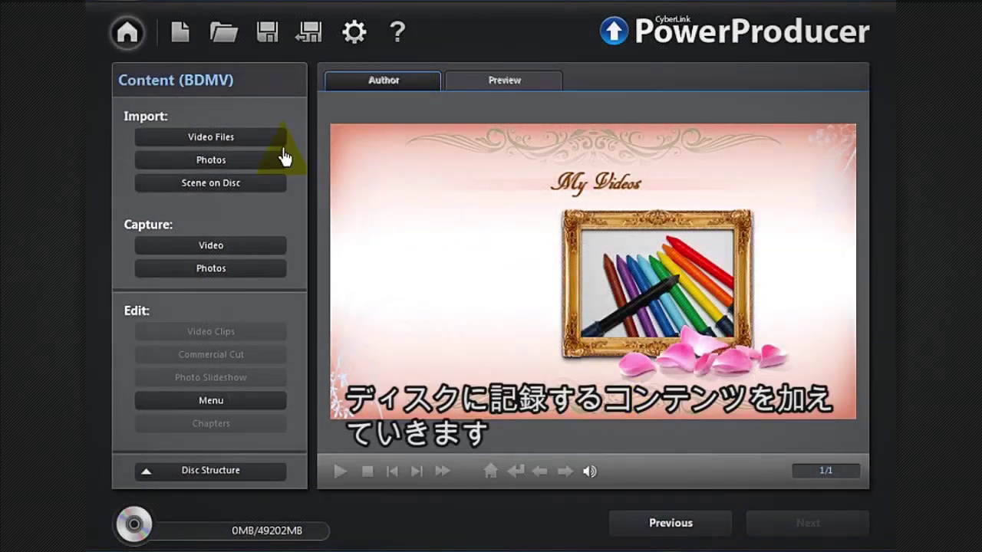
# - Import the CHILDREN video clip into the project, bringing disc usage to 176MB
pyautogui.click(266, 149)
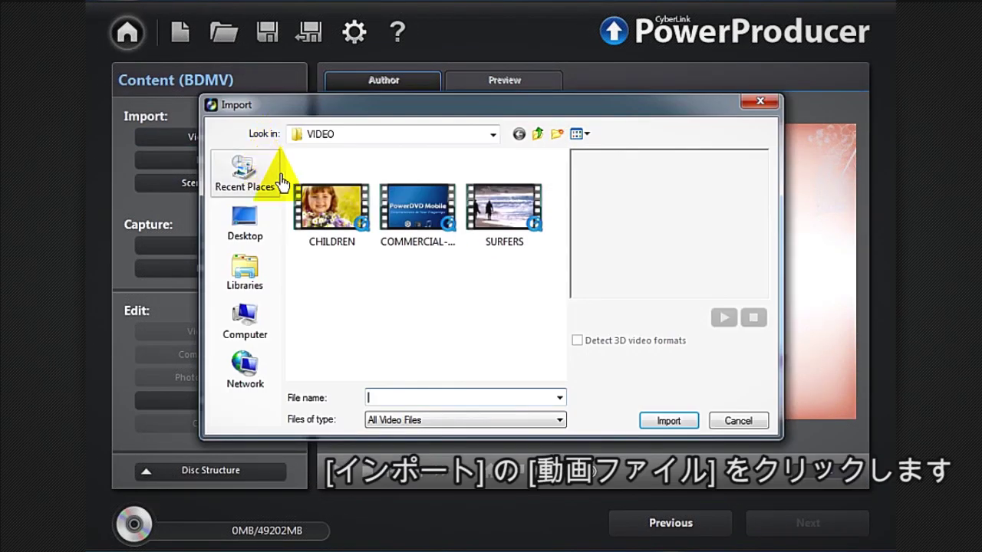
pyautogui.click(314, 217)
pyautogui.doubleClick(315, 217)
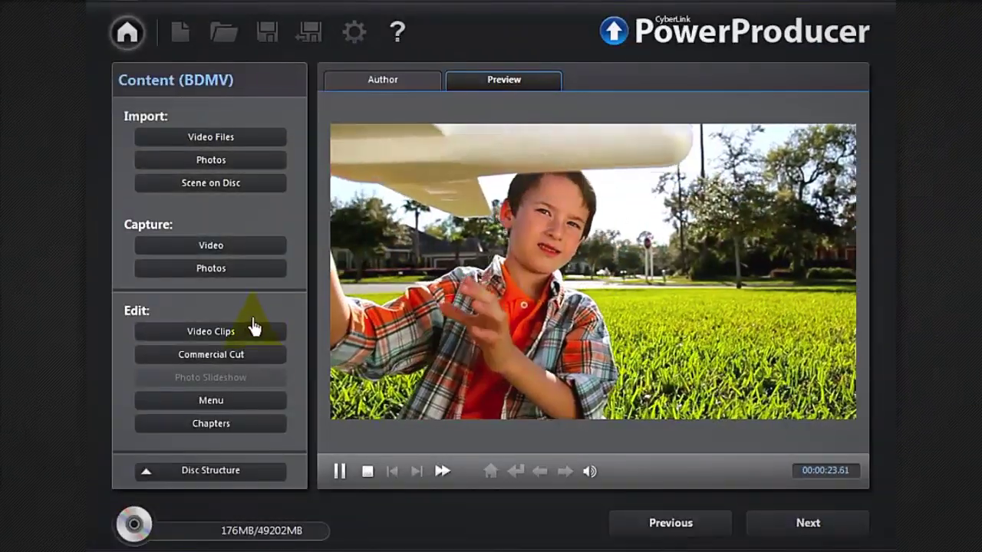
pyautogui.click(229, 335)
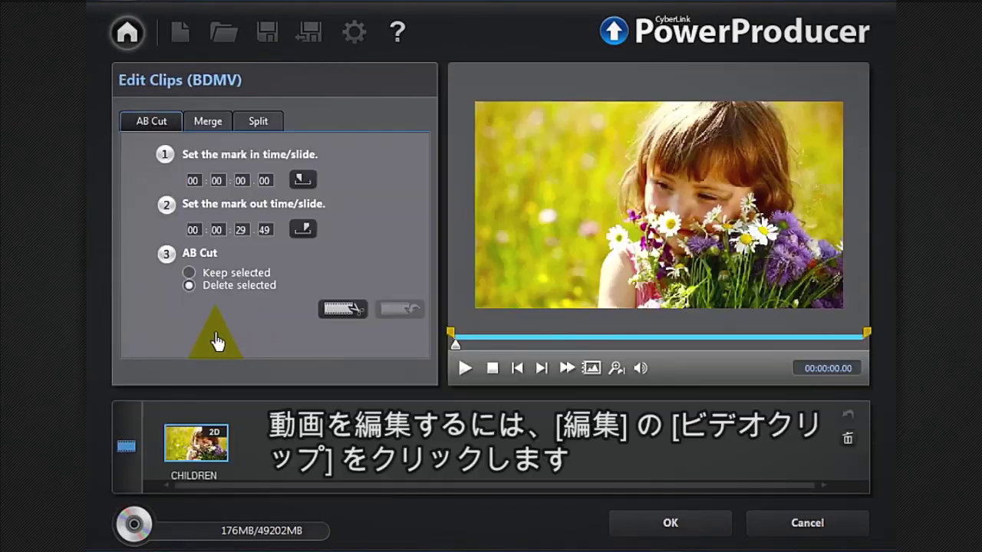
# - AB-cut the CHILDREN clip to keep 00:00:07.50–00:00:29.49 and confirm the edit
pyautogui.click(141, 128)
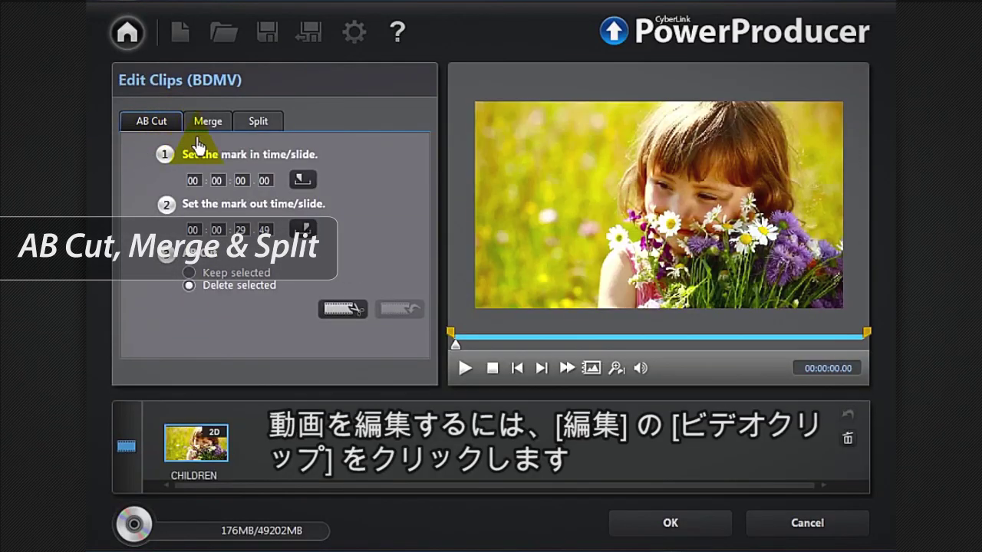
pyautogui.click(226, 127)
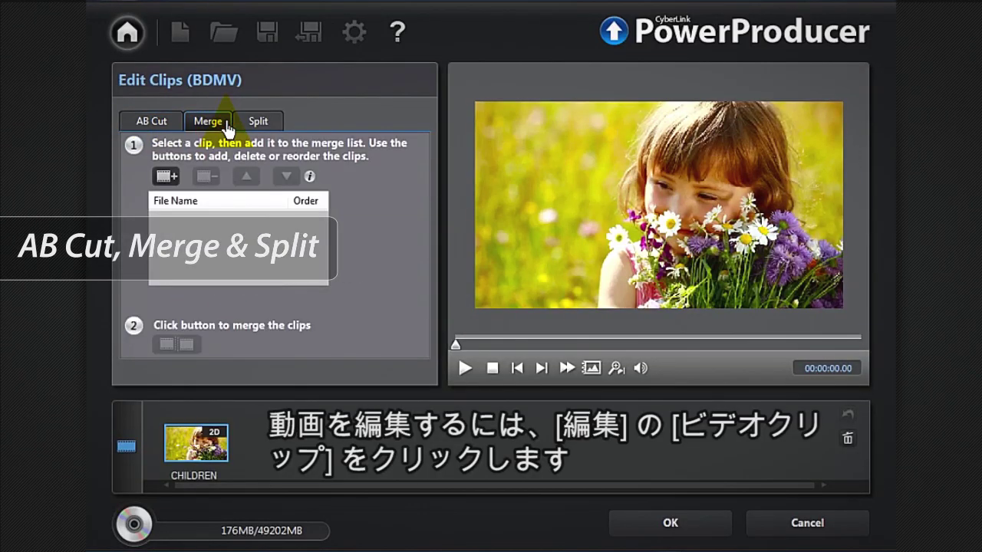
pyautogui.click(274, 127)
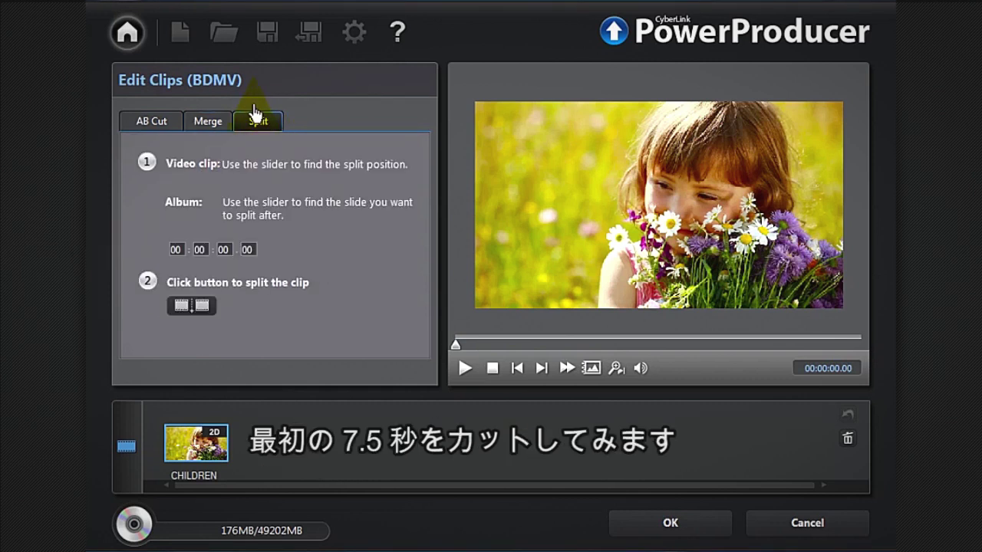
pyautogui.click(168, 122)
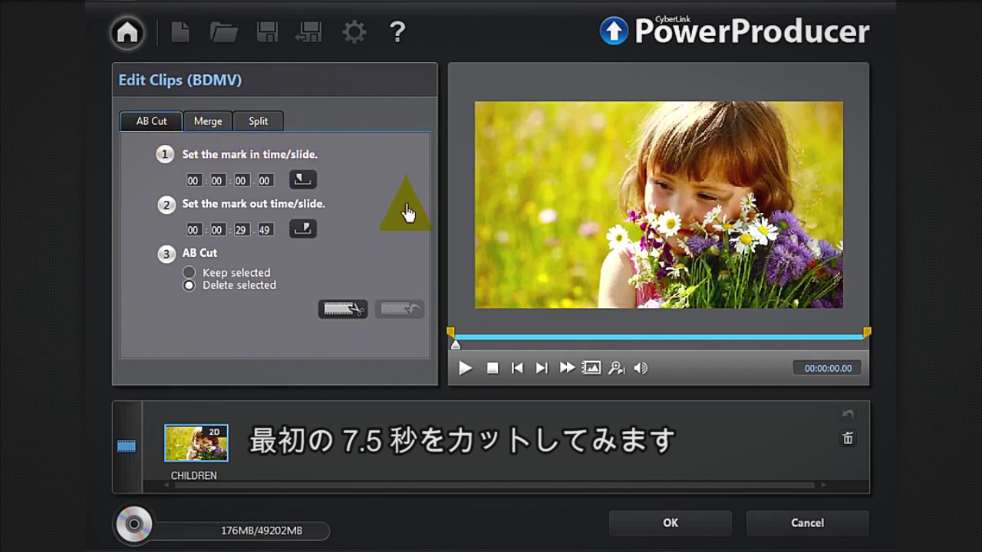
pyautogui.moveTo(450, 338); pyautogui.dragTo(554, 342)
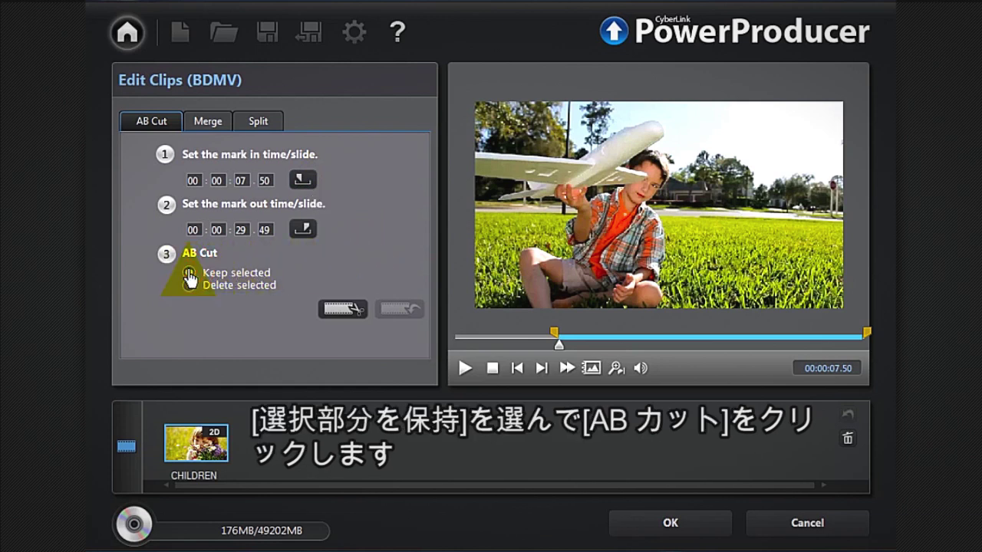
pyautogui.click(341, 310)
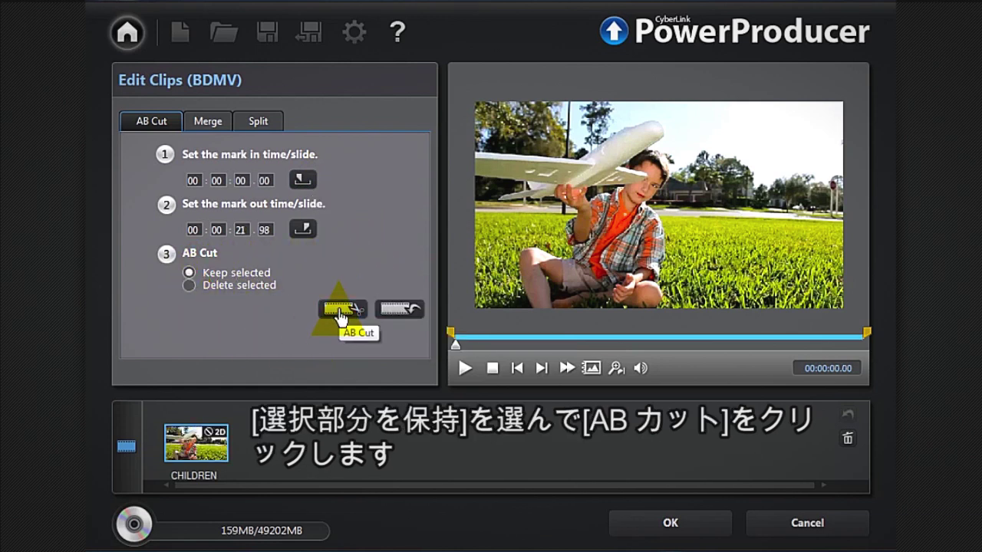
pyautogui.click(632, 525)
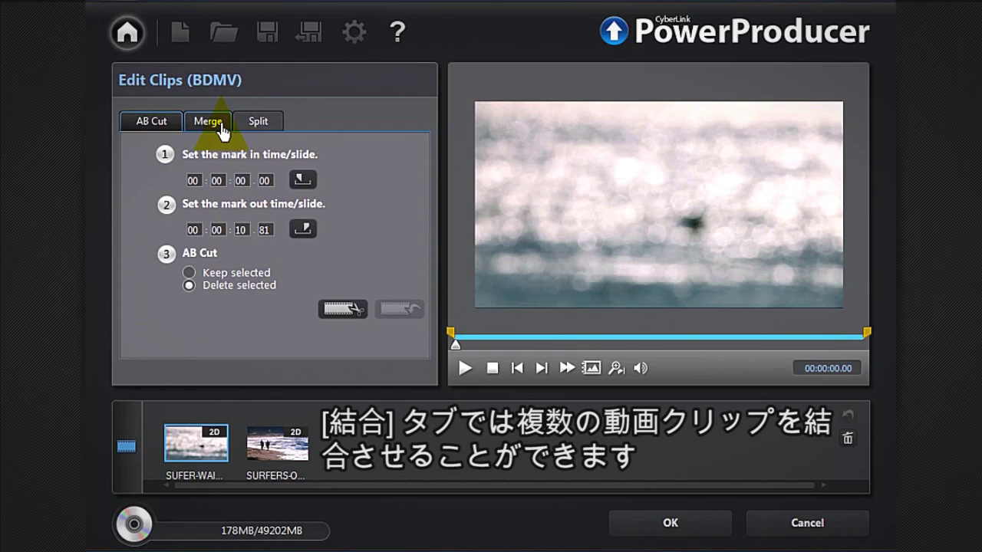
# - Merge the beach surfers clip and SUFER-WAIT-FOR-WAVES into one clip, beach clip first, and play it
pyautogui.click(218, 125)
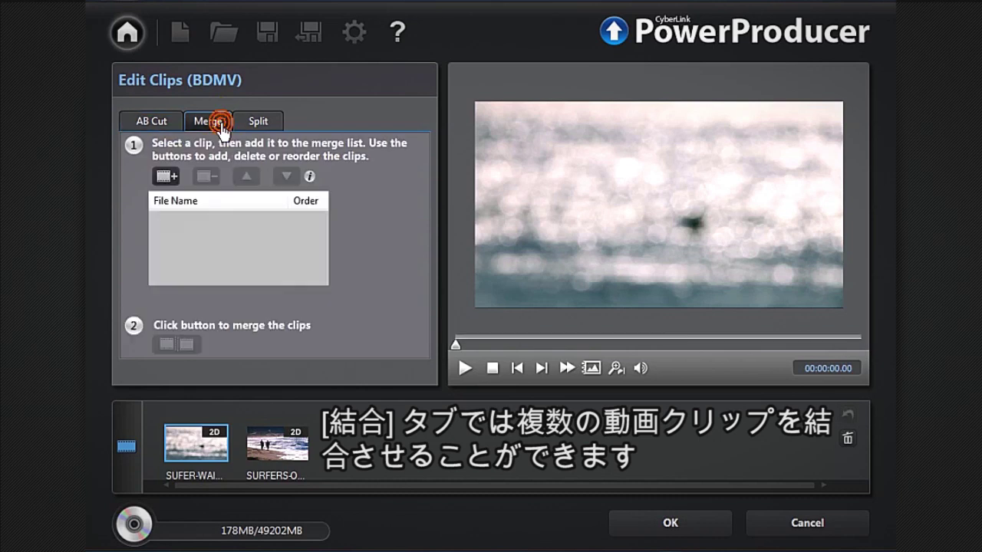
pyautogui.click(167, 178)
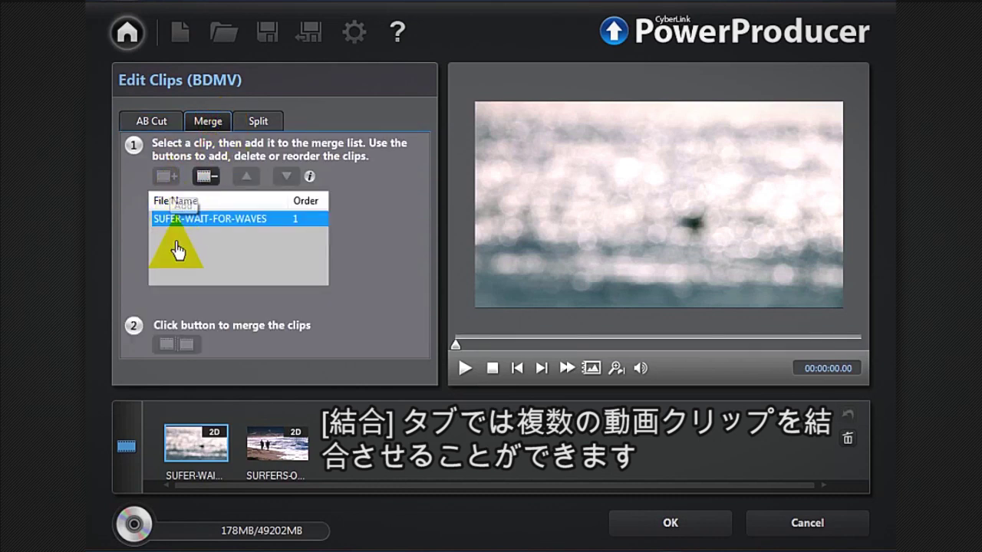
pyautogui.click(266, 444)
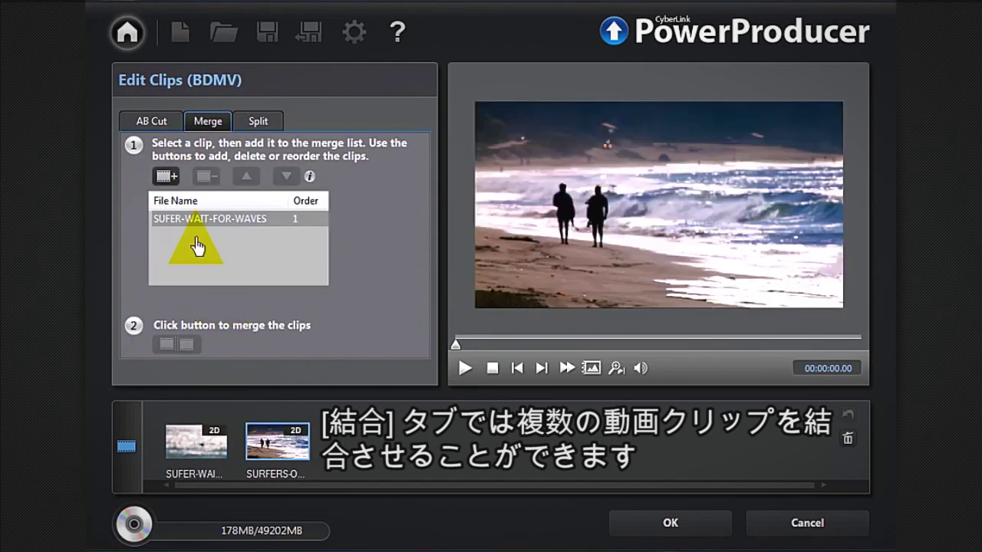
pyautogui.click(166, 178)
pyautogui.click(161, 435)
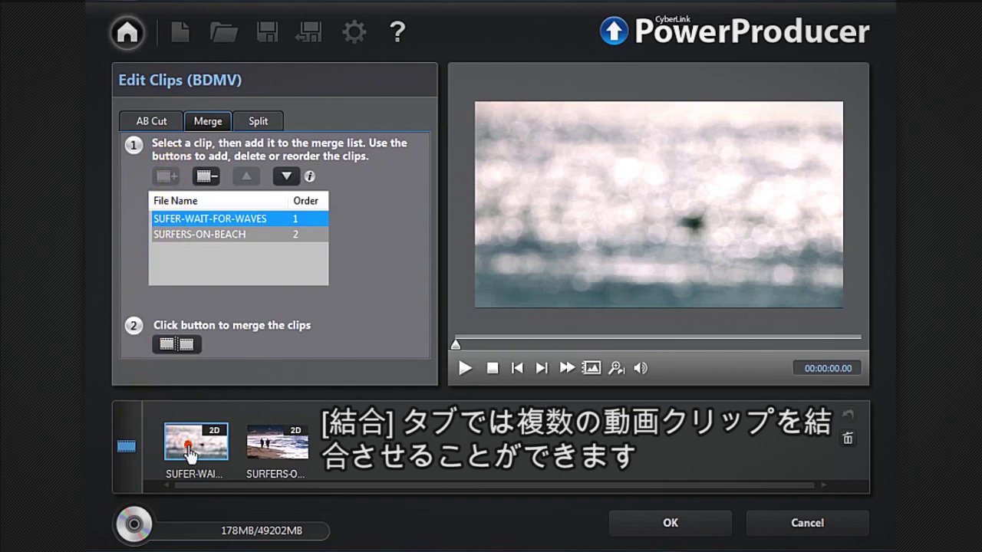
pyautogui.moveTo(189, 452); pyautogui.dragTo(349, 448)
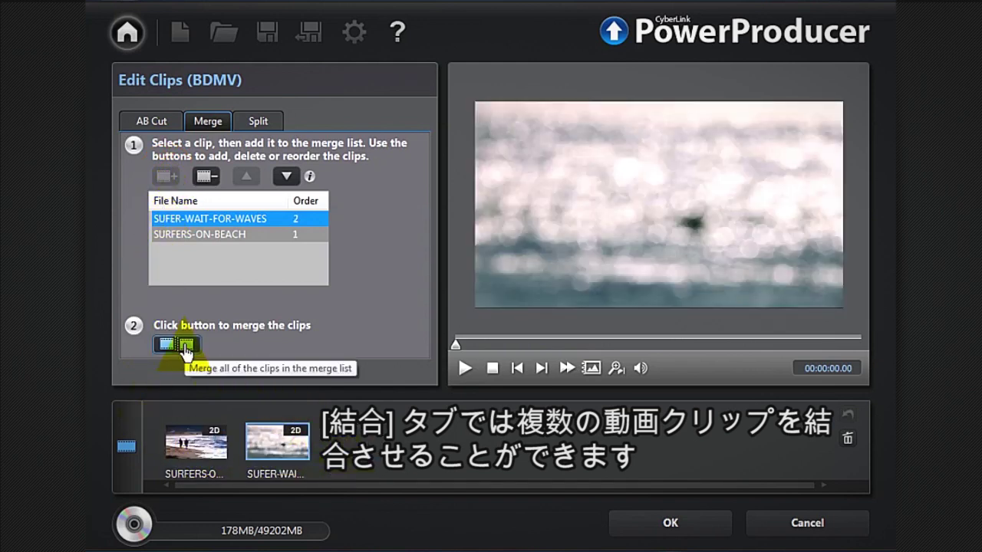
pyautogui.click(186, 347)
pyautogui.click(465, 368)
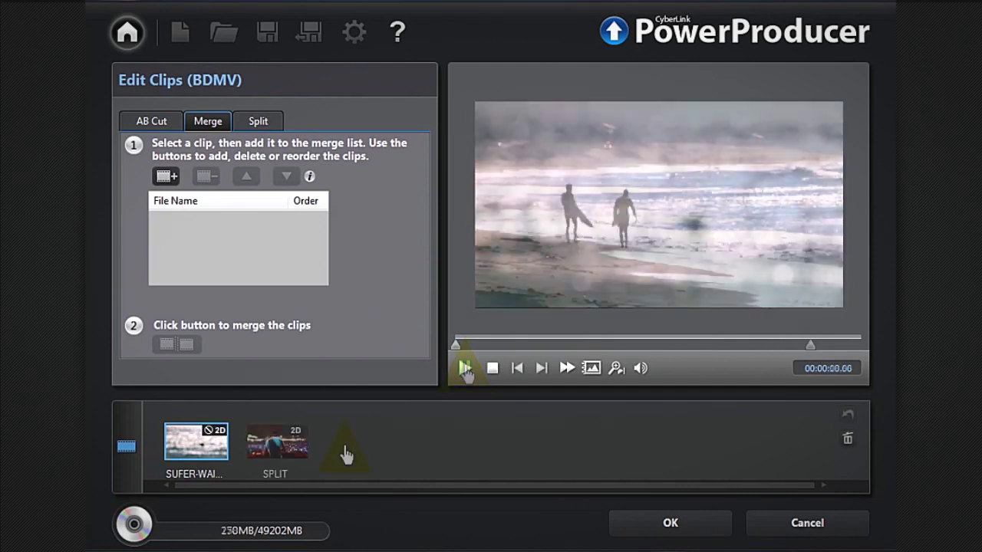
pyautogui.click(311, 454)
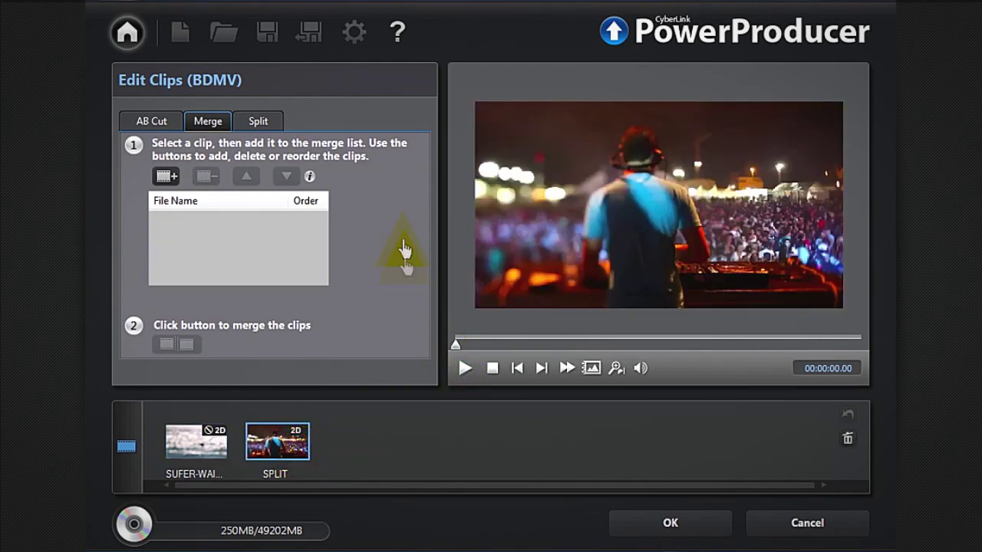
pyautogui.click(276, 129)
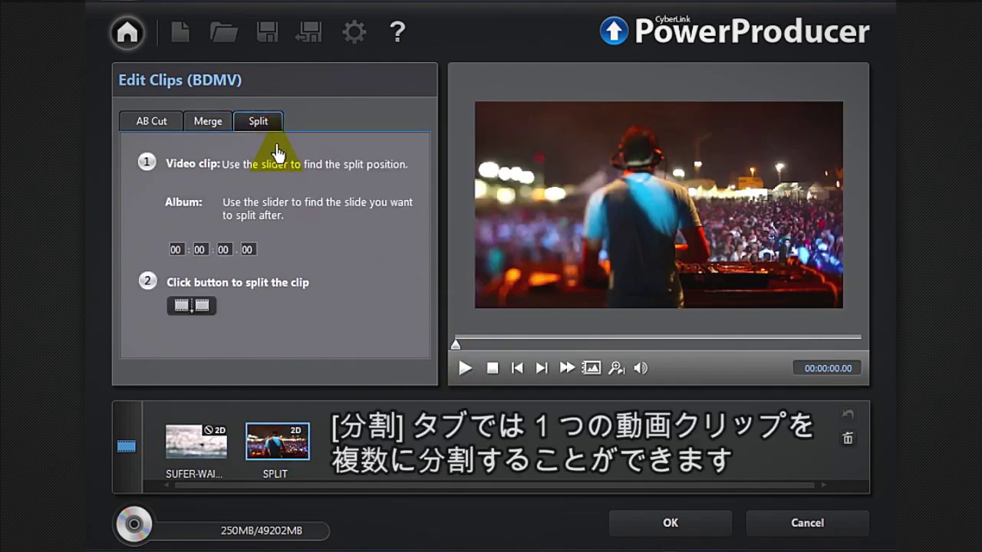
# - Split the SPLIT concert clip at about 6.63 seconds and preview both parts
pyautogui.moveTo(469, 349); pyautogui.dragTo(578, 355)
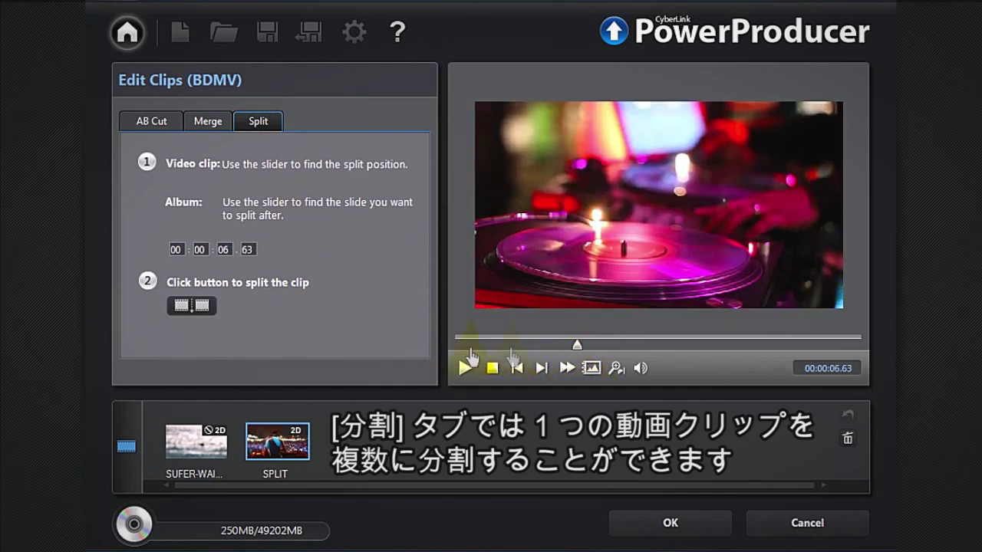
pyautogui.click(203, 306)
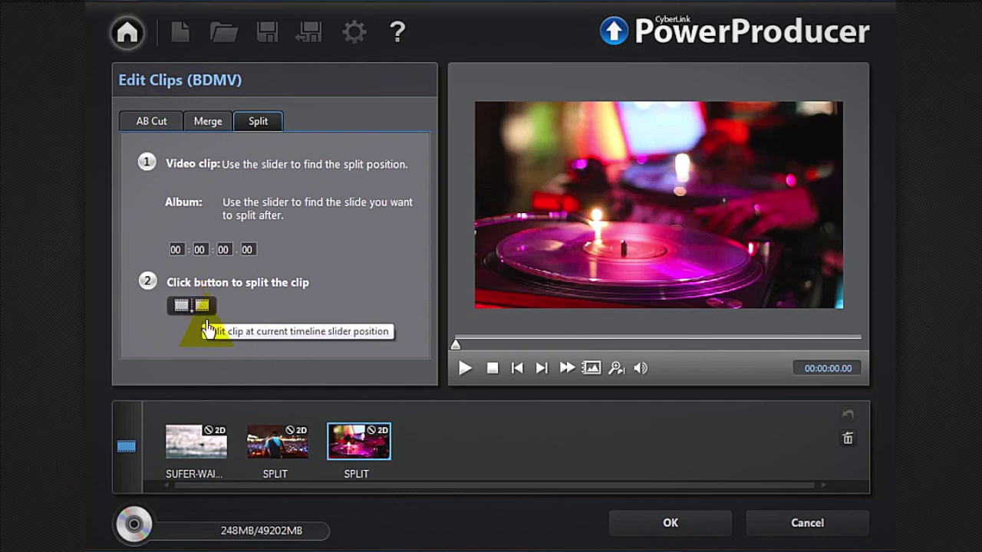
pyautogui.click(298, 456)
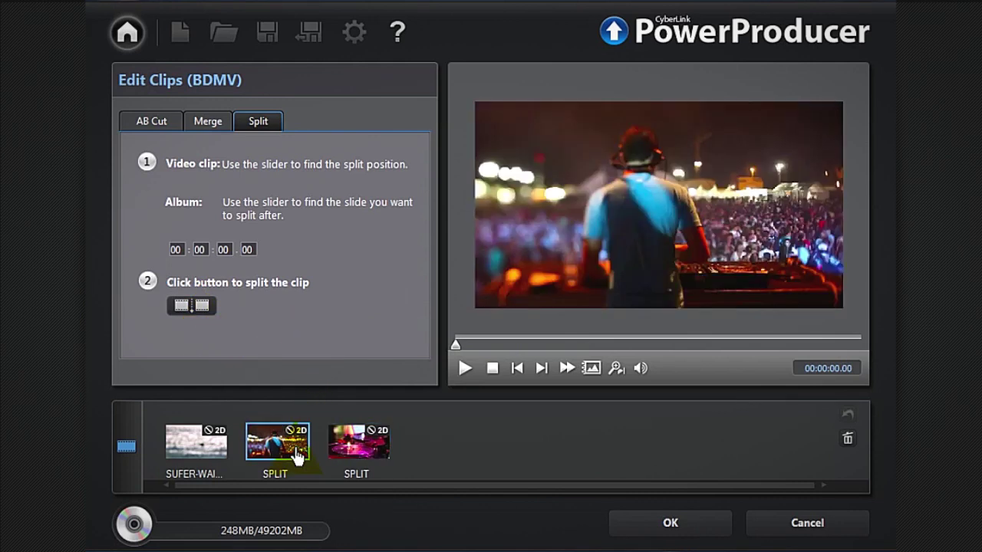
pyautogui.click(343, 452)
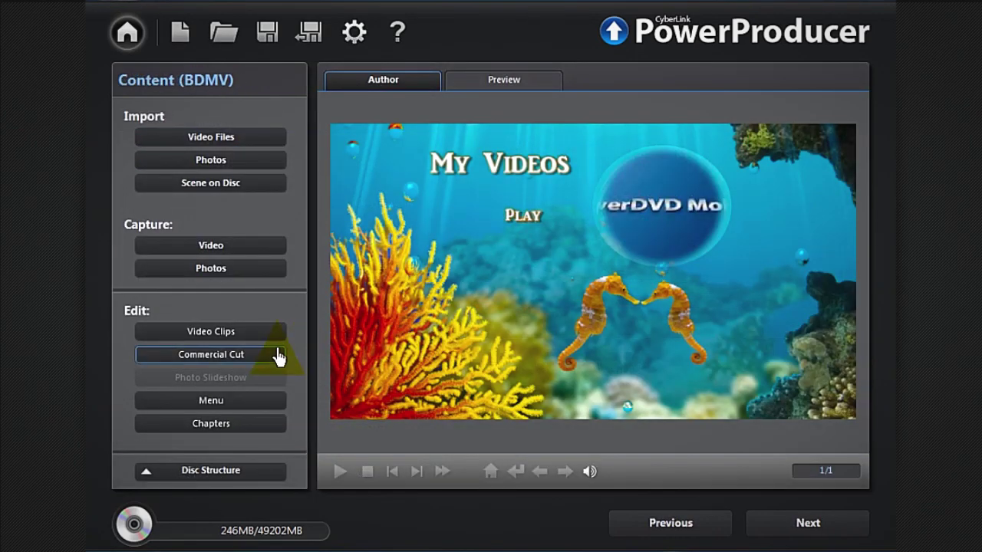
pyautogui.click(278, 355)
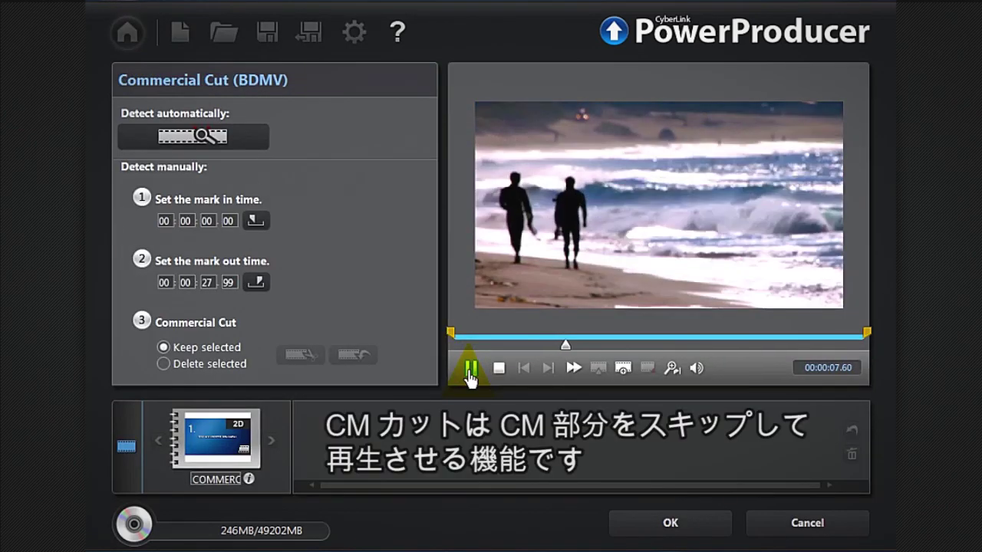
# - Apply a commercial cut to the surfing video and move on to chapter settings
pyautogui.click(261, 144)
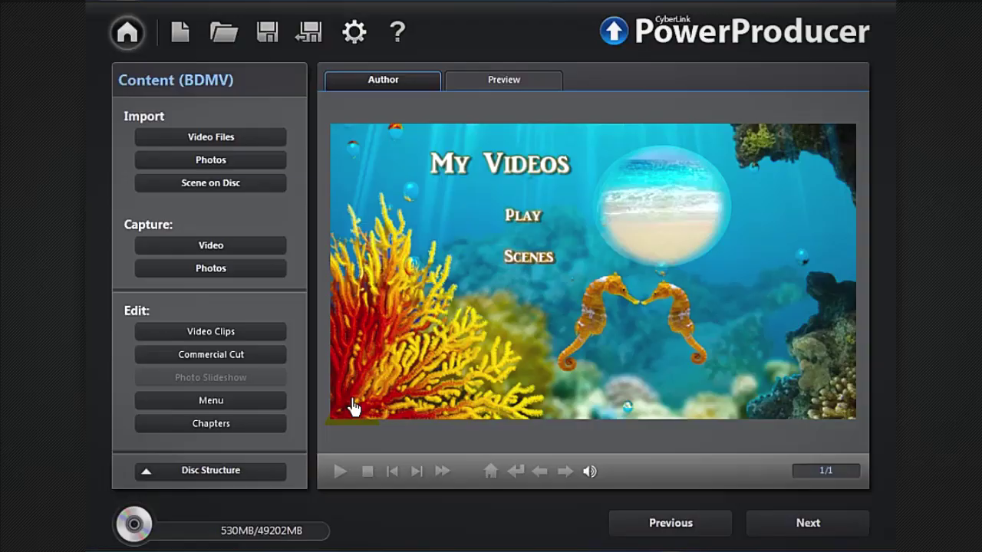
pyautogui.click(254, 434)
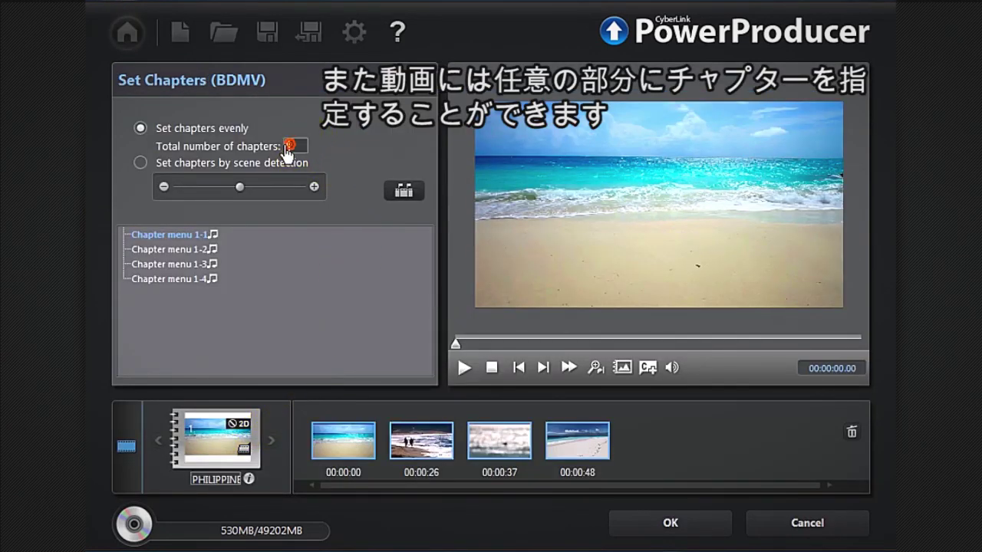
# - Create four scene-detected chapters for PHILIPPINES, using the 00:26 frame as the chapter thumbnail
pyautogui.click(140, 164)
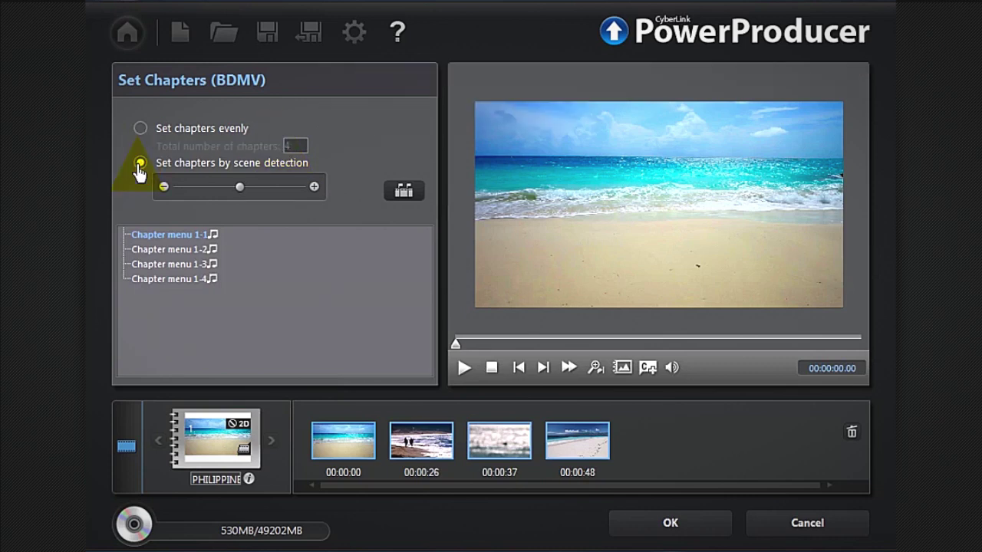
pyautogui.click(385, 200)
pyautogui.moveTo(416, 207); pyautogui.dragTo(296, 225)
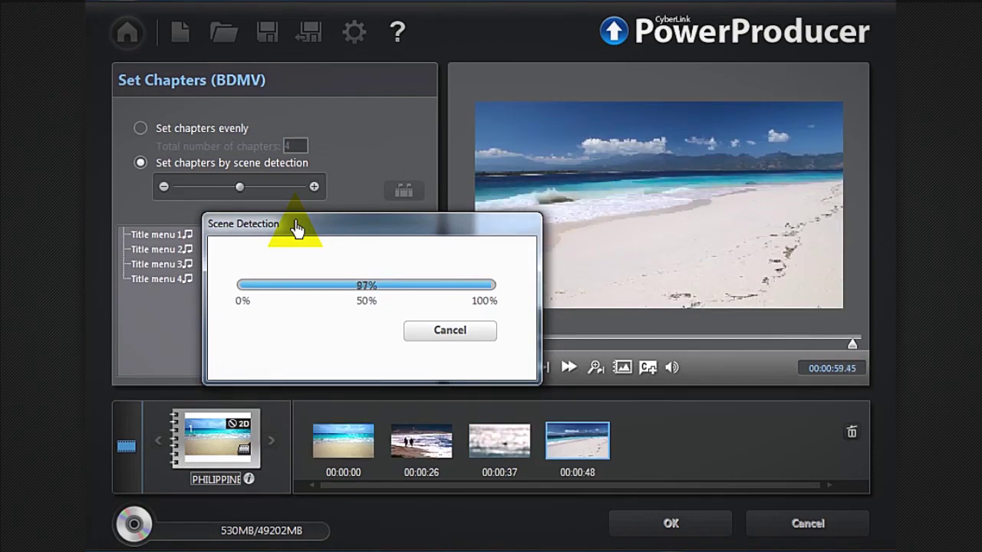
pyautogui.click(173, 250)
pyautogui.click(174, 264)
pyautogui.click(175, 280)
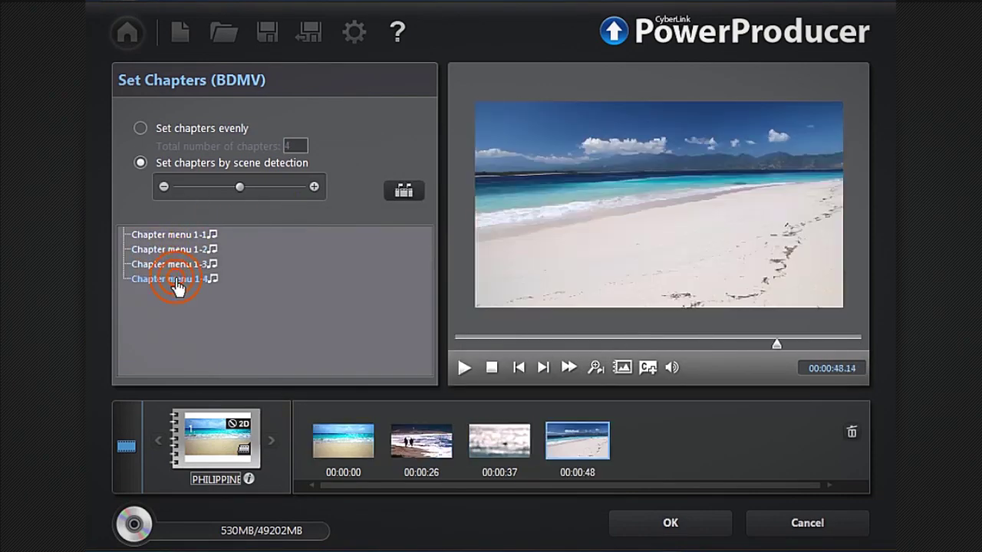
pyautogui.click(421, 441)
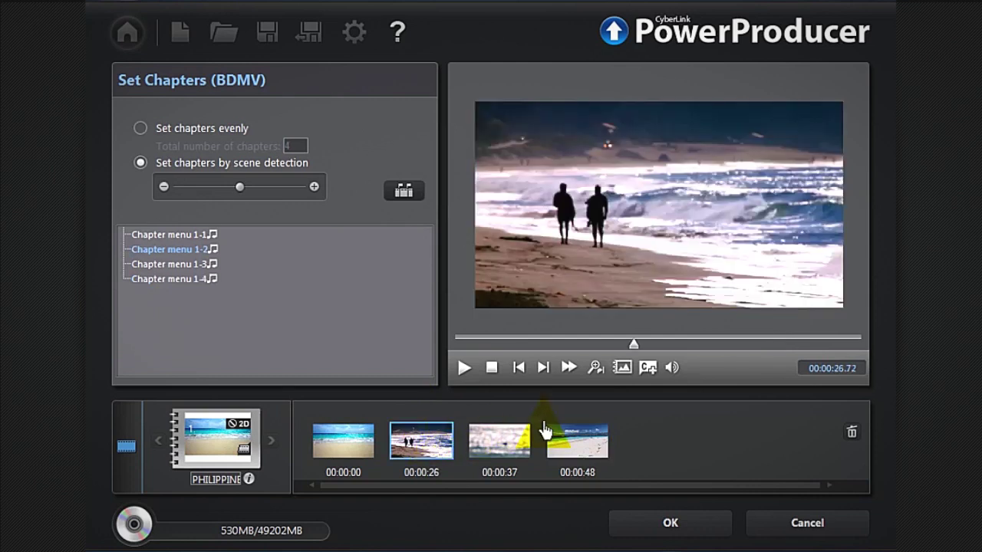
pyautogui.click(623, 375)
pyautogui.click(638, 524)
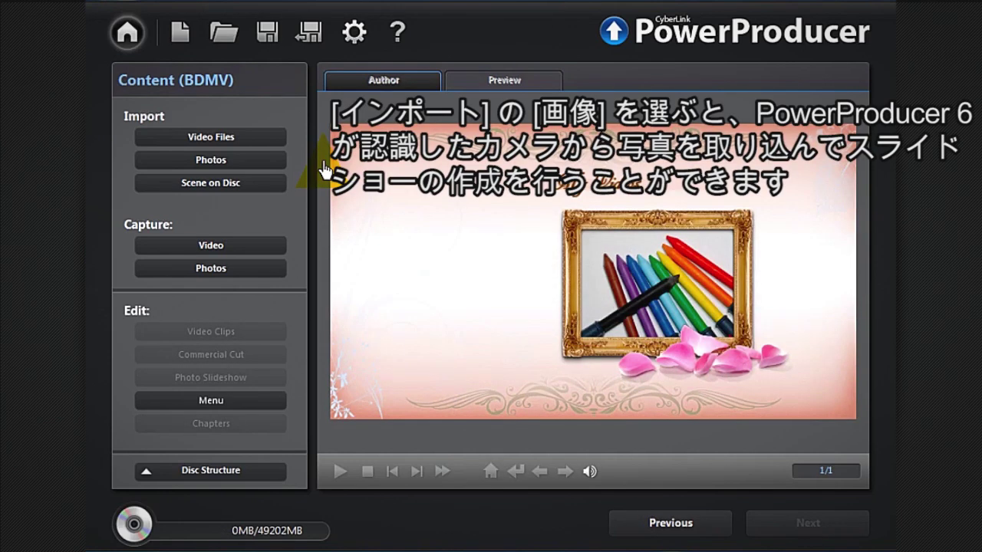
# - Import photos FIRST-BIRTHDAY-1 through FIRST-BIRTHDAY-4 as a slideshow
pyautogui.click(258, 161)
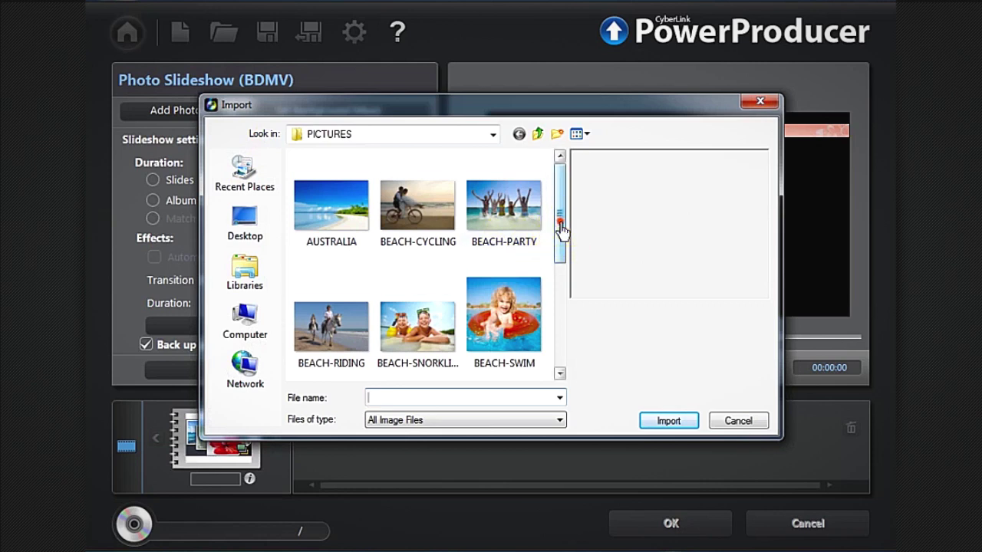
pyautogui.moveTo(559, 219); pyautogui.dragTo(559, 331)
pyautogui.click(319, 247)
pyautogui.keyDown('shift'); pyautogui.click(331, 341); pyautogui.keyUp('shift')
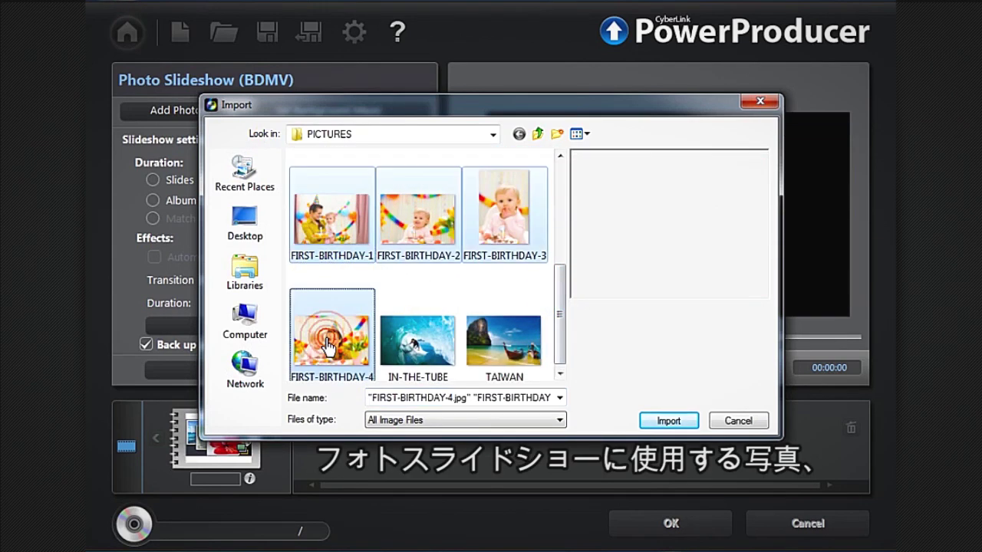
pyautogui.click(648, 422)
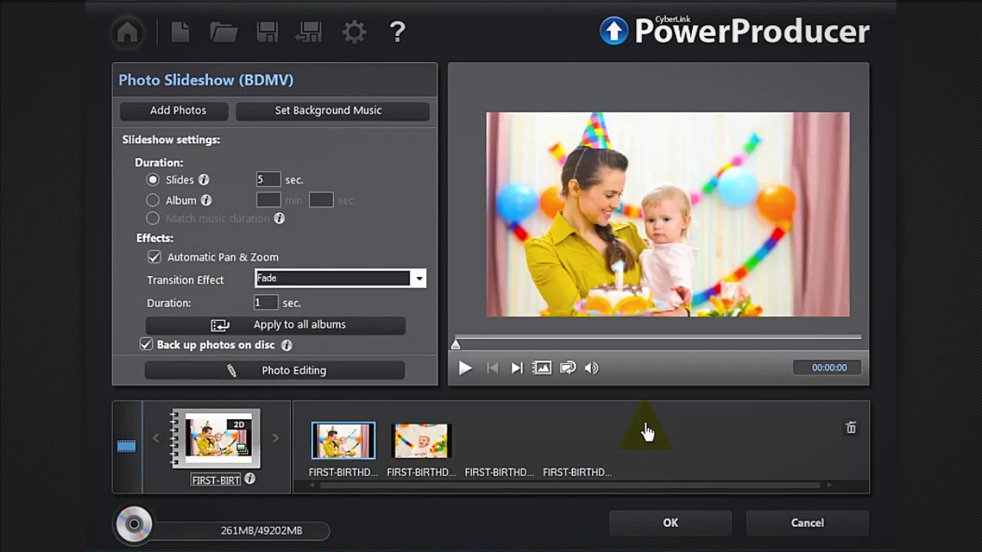
# - Set HAPPY-BIRTHDAY from the MUSIC folder as the slideshow's background music
pyautogui.click(395, 115)
pyautogui.doubleClick(516, 258)
pyautogui.doubleClick(375, 205)
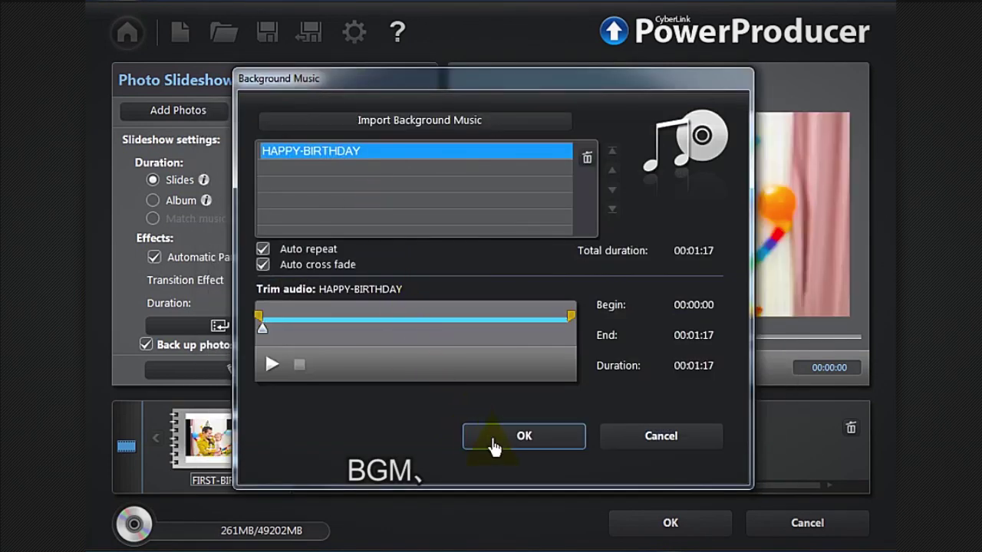
pyautogui.click(495, 444)
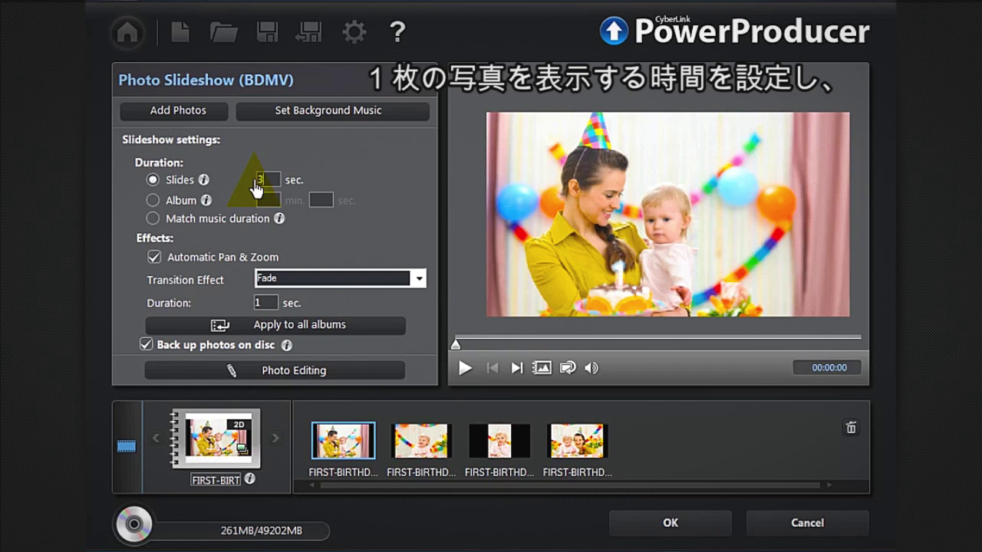
# - Time slides to match the music and apply Page Curl transitions to all albums
pyautogui.click(152, 219)
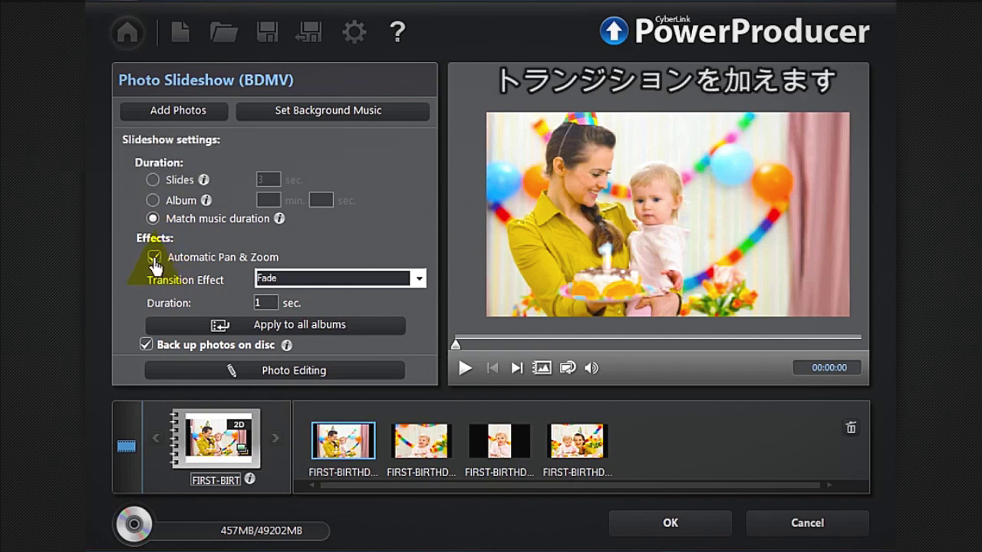
pyautogui.click(321, 280)
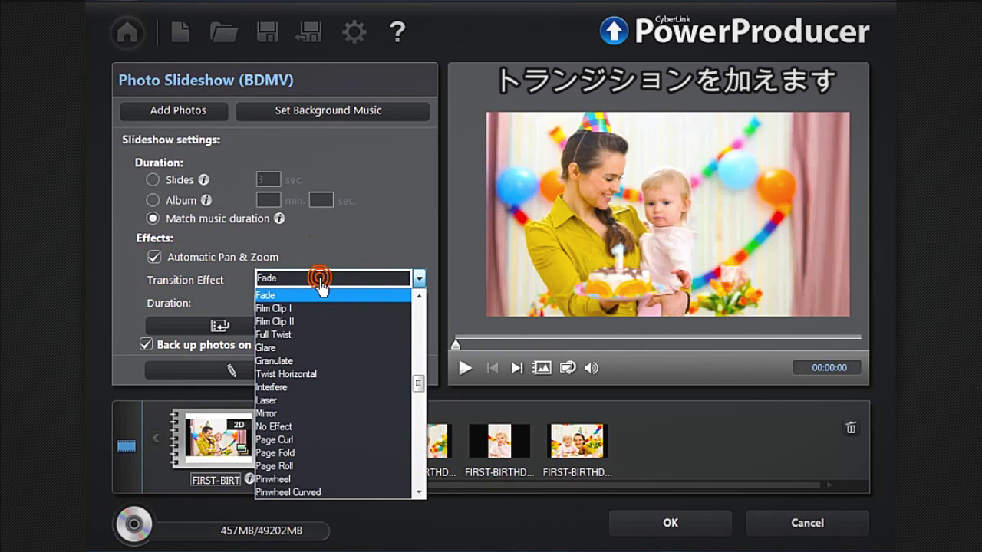
pyautogui.click(316, 440)
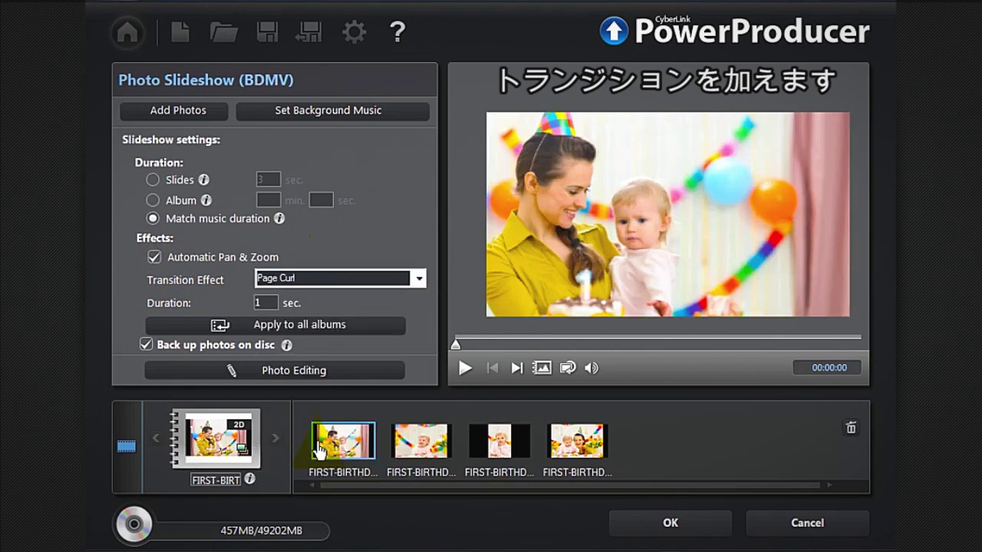
pyautogui.click(351, 340)
pyautogui.click(351, 372)
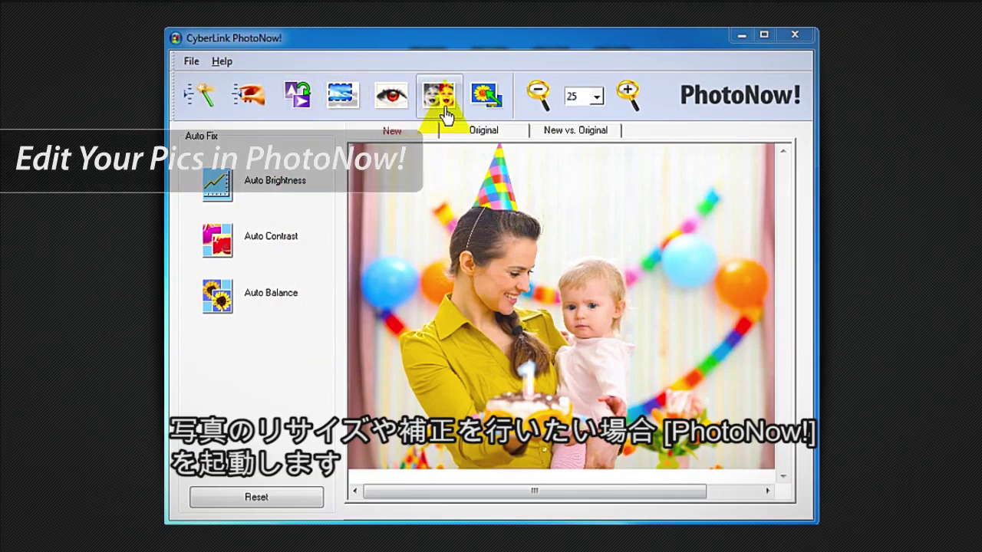
# - Lower the birthday photo's saturation slightly with Manual Fix and return to the content page
pyautogui.click(243, 108)
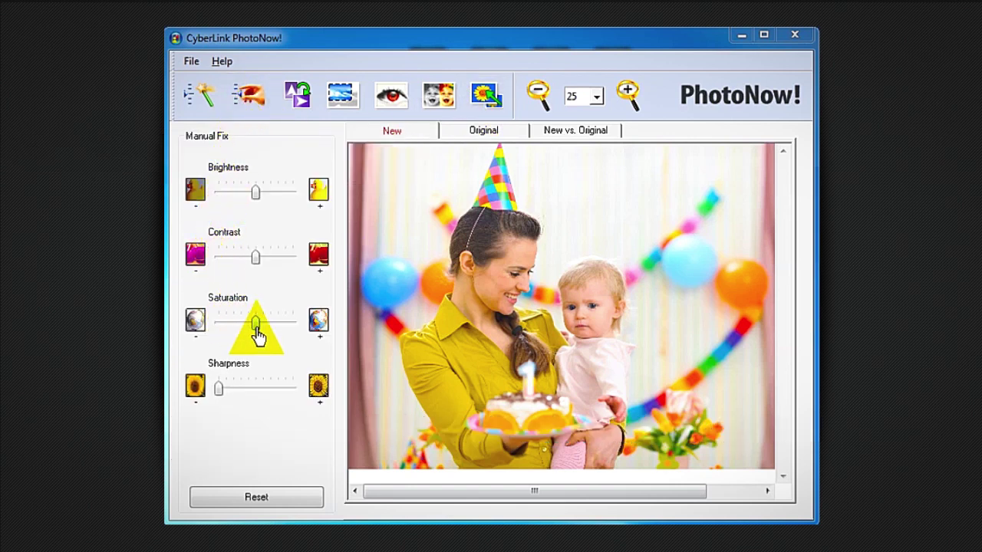
pyautogui.click(790, 35)
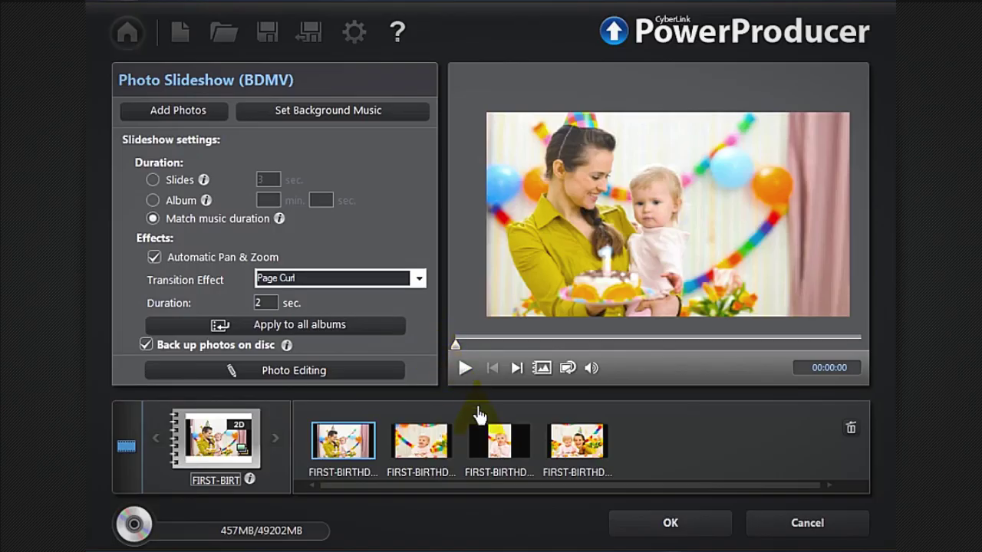
pyautogui.click(671, 522)
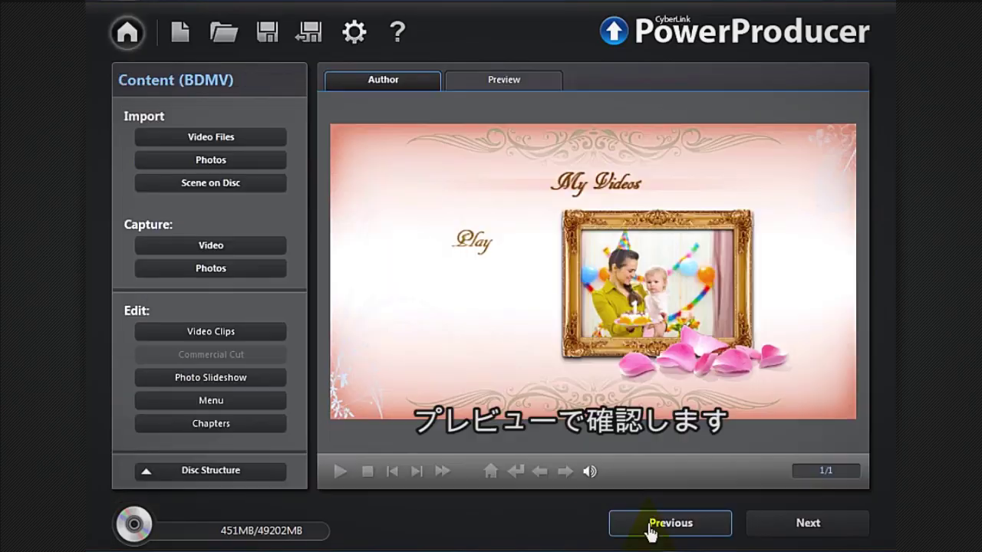
# - Preview the disc from the rose-framed 'My Videos' menu through the birthday photo slideshow
pyautogui.click(534, 84)
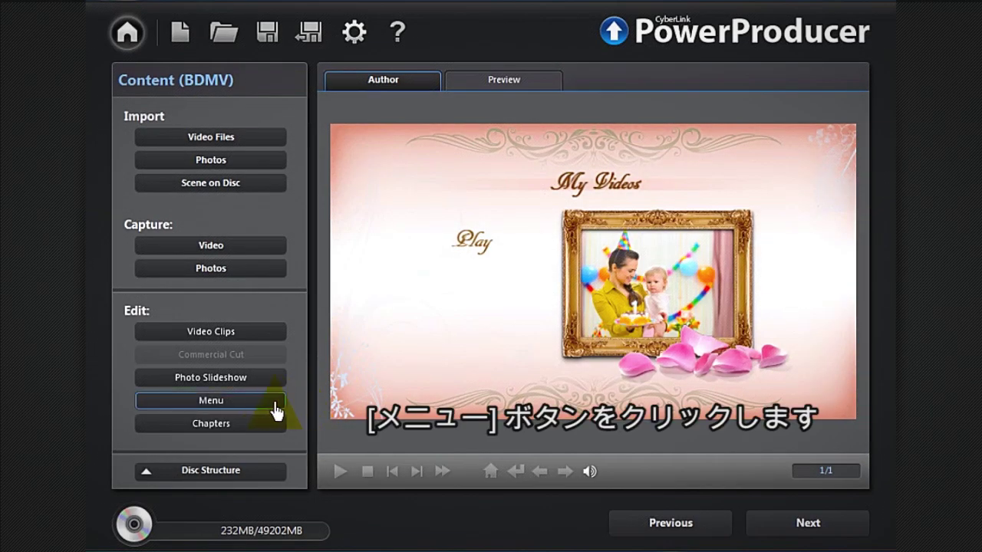
# - Scroll through the menu template list to the bottom and open DirectorZone's free template library
pyautogui.click(276, 412)
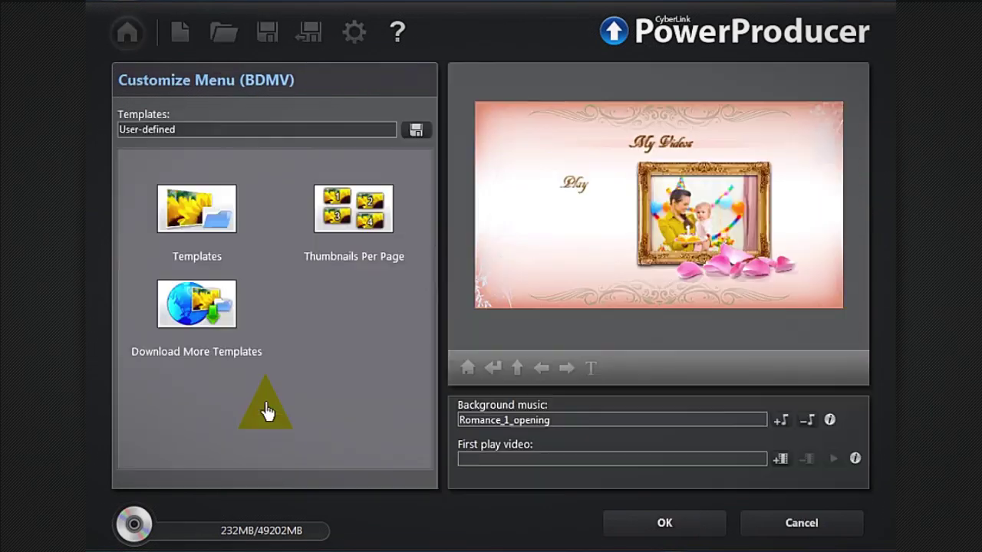
pyautogui.click(212, 220)
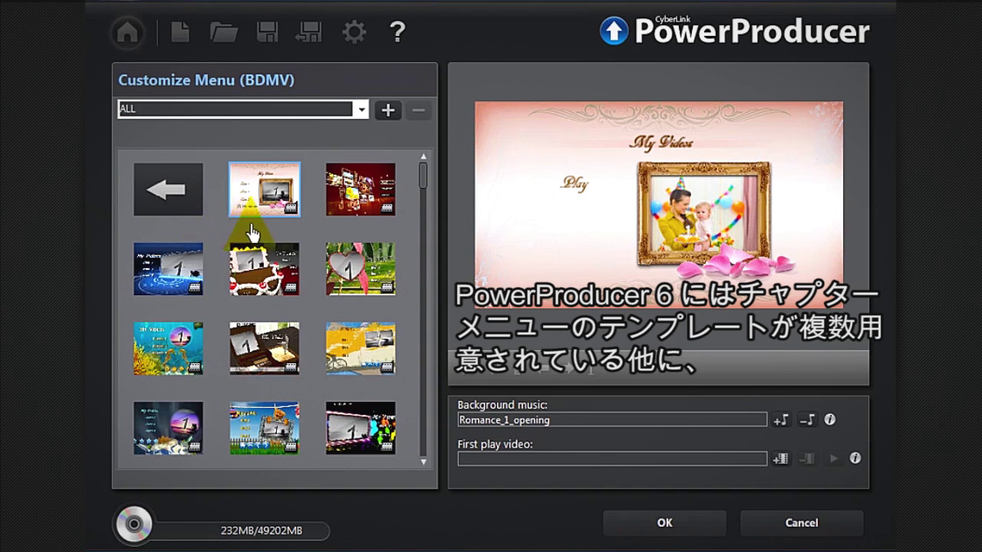
pyautogui.moveTo(423, 190); pyautogui.dragTo(425, 464)
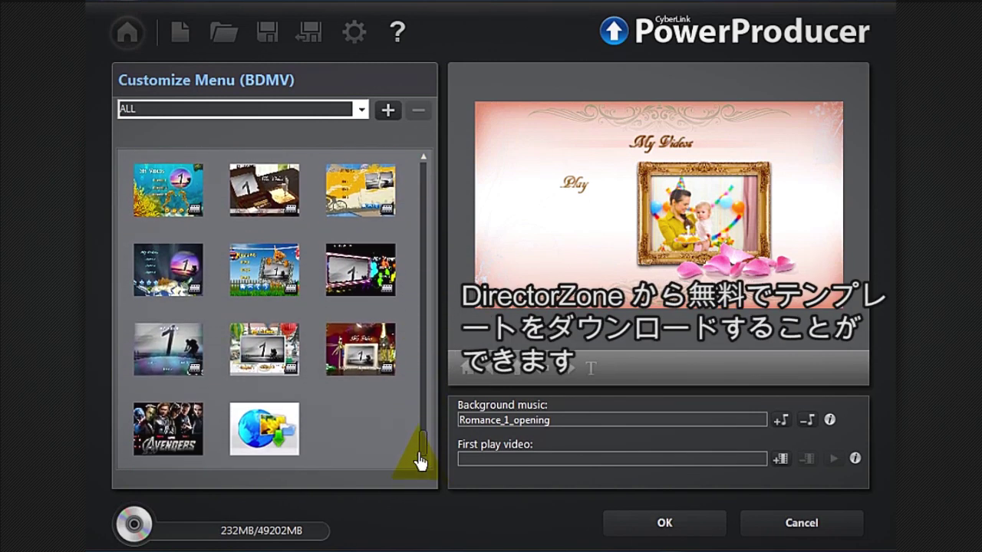
pyautogui.click(277, 426)
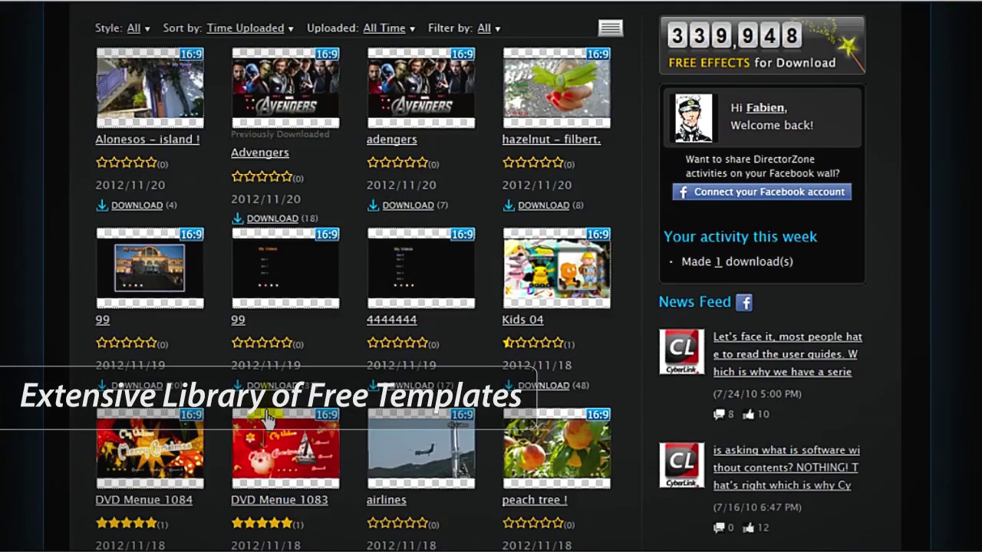
# - Download the free Kids 04 menu template from DirectorZone
pyautogui.scroll(-5, 267, 418)
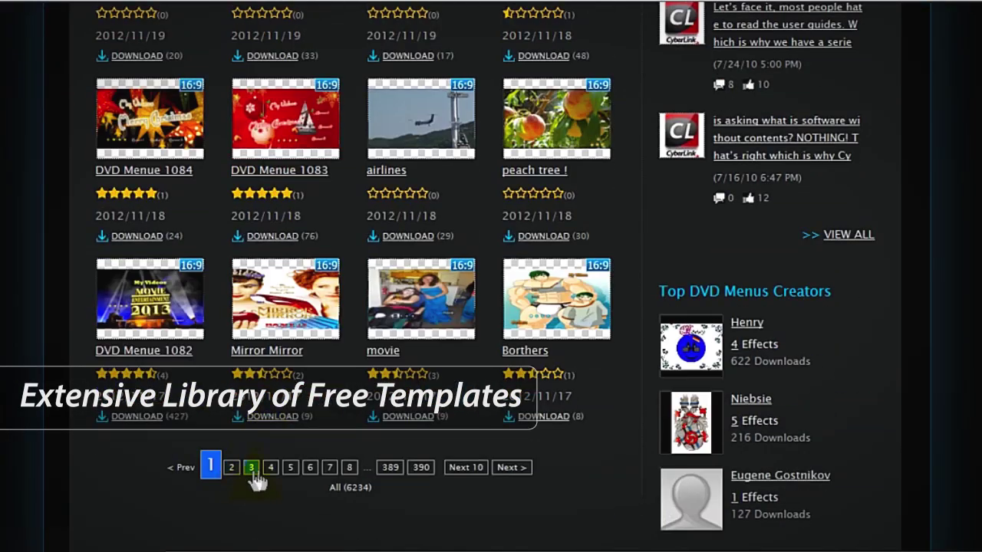
pyautogui.scroll(5, 344, 441)
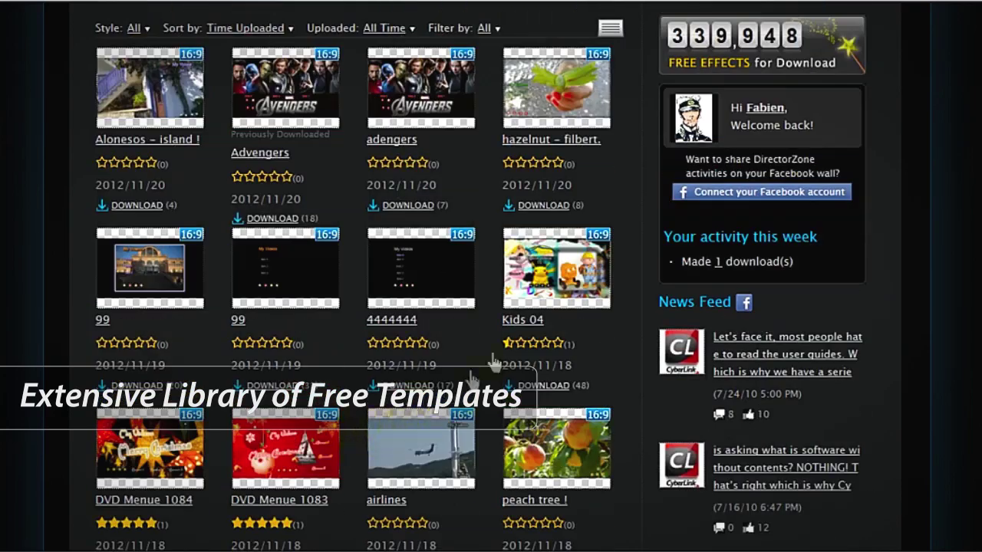
pyautogui.click(550, 284)
pyautogui.click(480, 330)
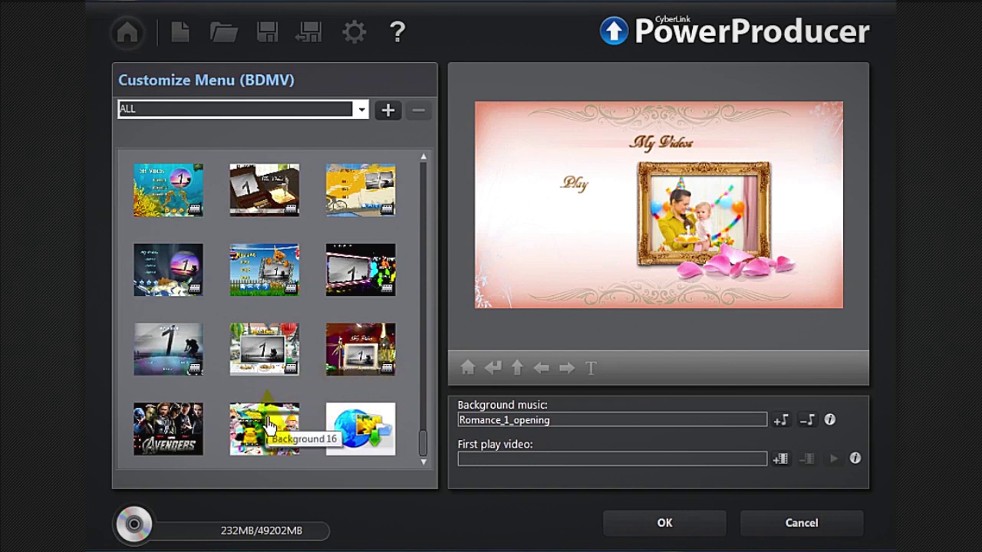
# - Apply the kids template, move the title and Play text lower, and change Play's wording with 'Birthday'
pyautogui.click(286, 276)
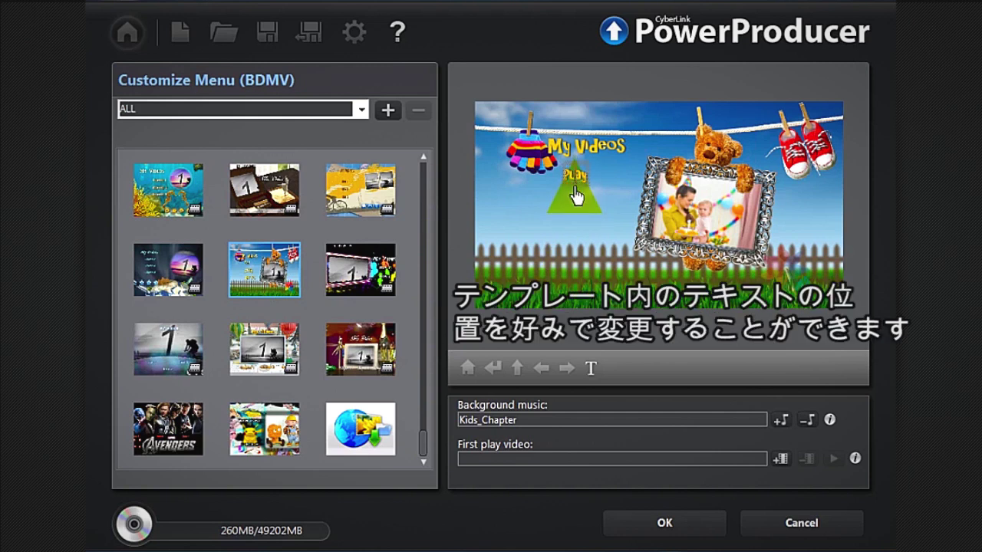
pyautogui.moveTo(575, 195); pyautogui.dragTo(565, 233)
pyautogui.moveTo(587, 148); pyautogui.dragTo(585, 208)
pyautogui.click(586, 232)
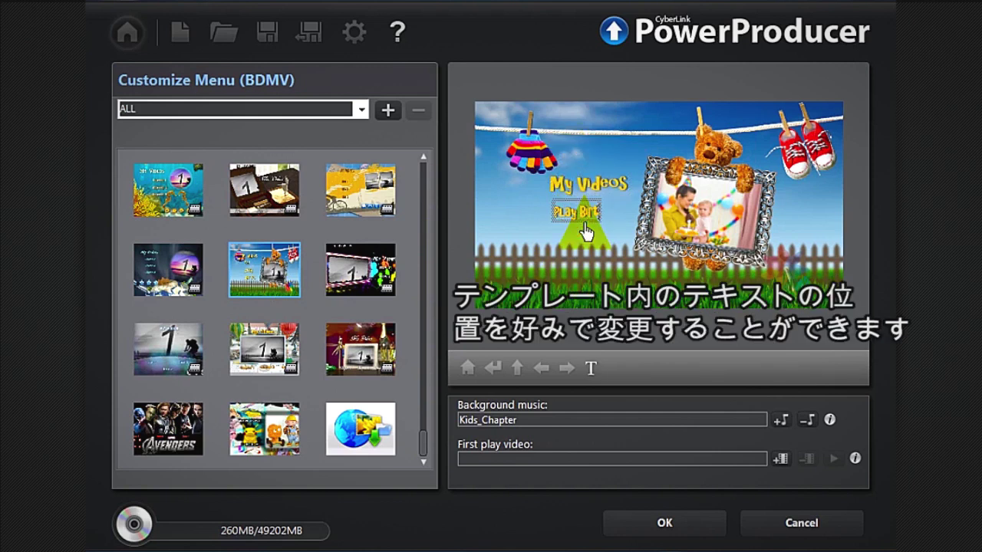
pyautogui.write('Birthday')
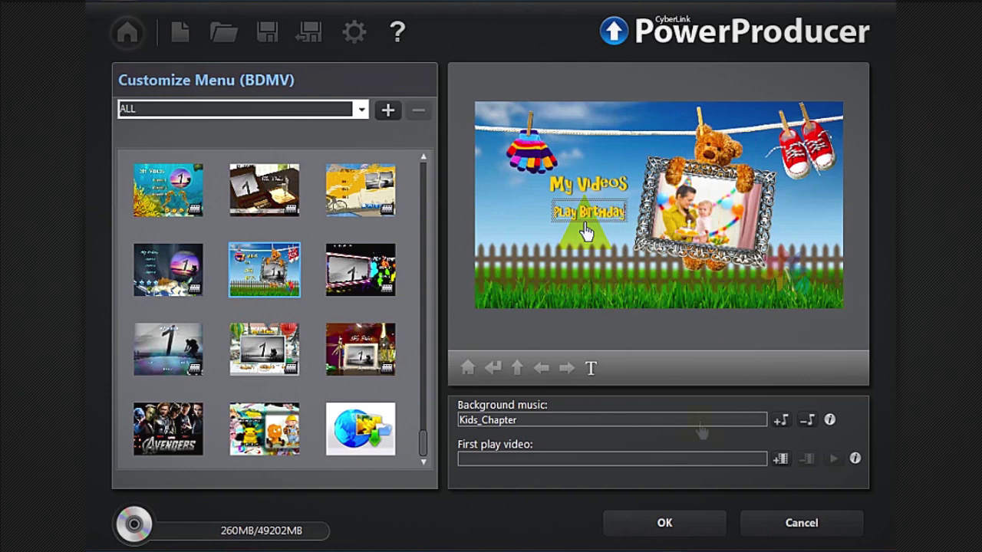
# - Set HAPPY-BIRTHDAY as the menu's background music
pyautogui.click(780, 421)
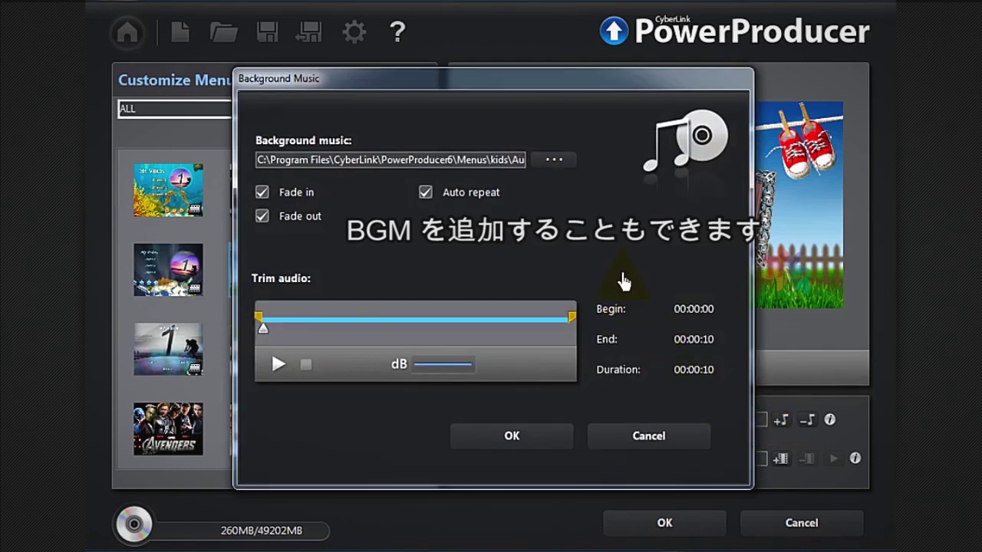
pyautogui.click(556, 159)
pyautogui.doubleClick(478, 211)
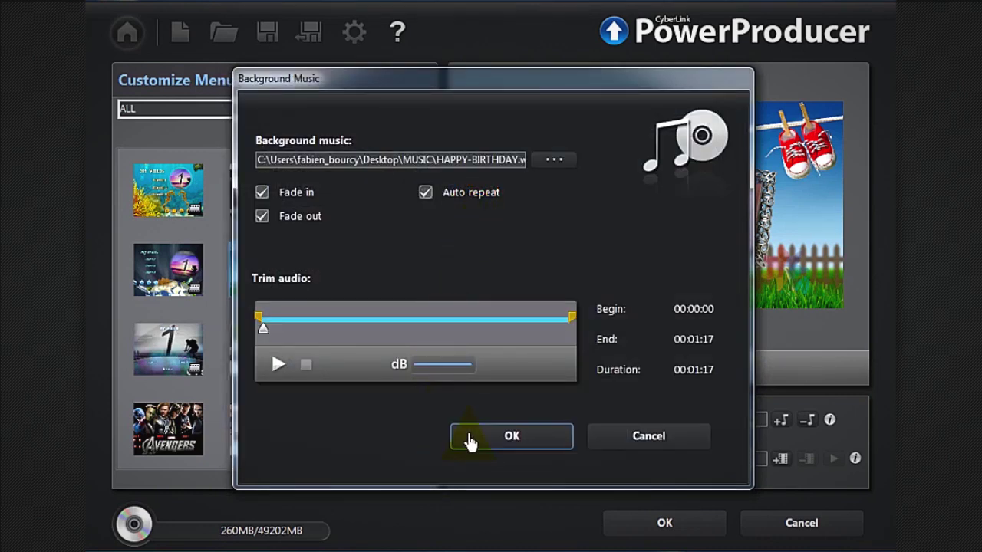
pyautogui.click(470, 441)
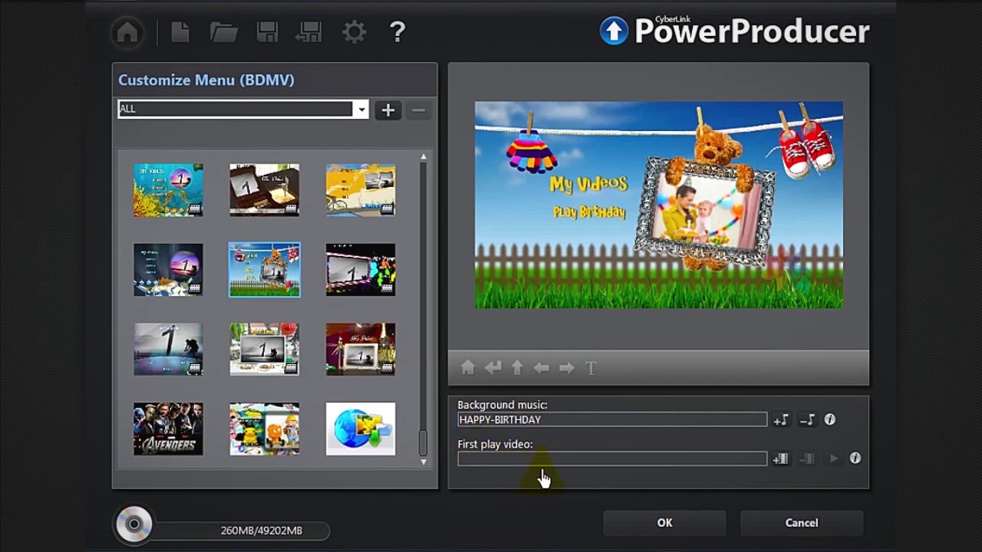
# - Make SISTER the first-play video and apply the menu changes
pyautogui.click(782, 462)
pyautogui.click(412, 219)
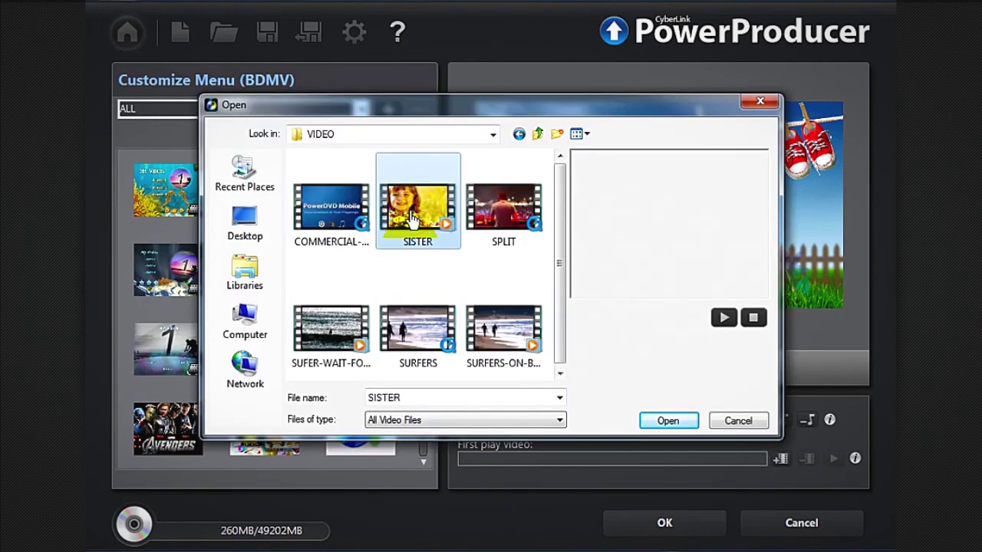
pyautogui.doubleClick(413, 218)
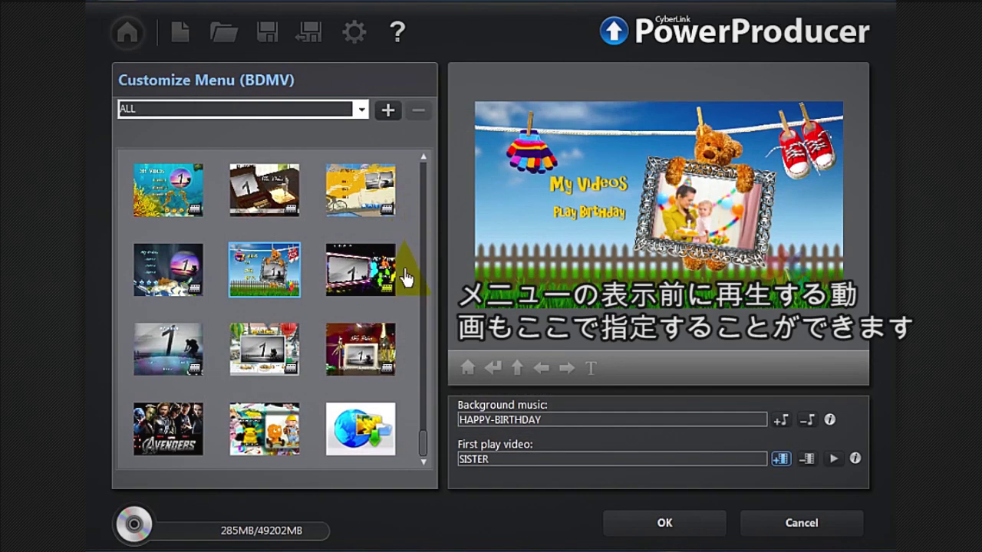
pyautogui.click(629, 524)
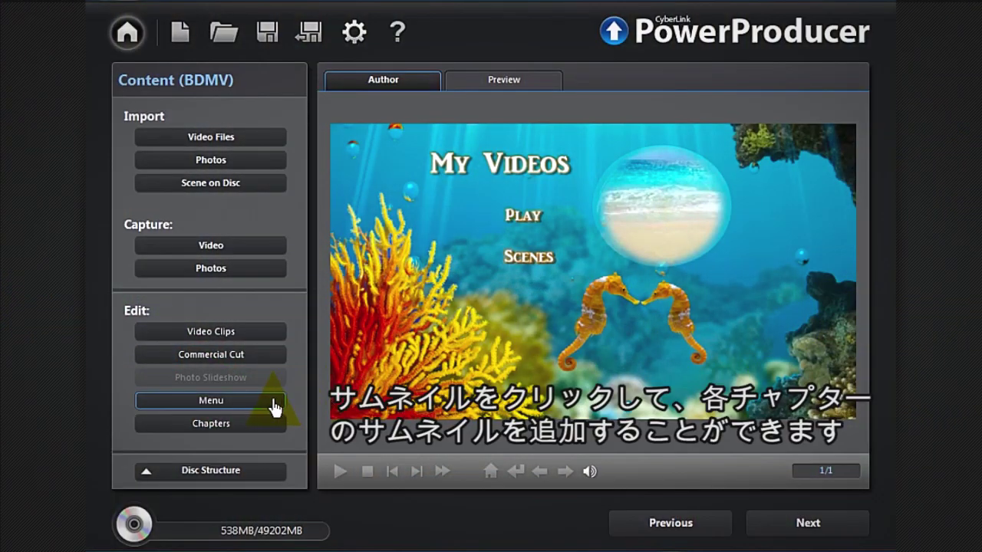
# - Set the chapter menu to three thumbnails per page and continue to Final Output
pyautogui.click(274, 408)
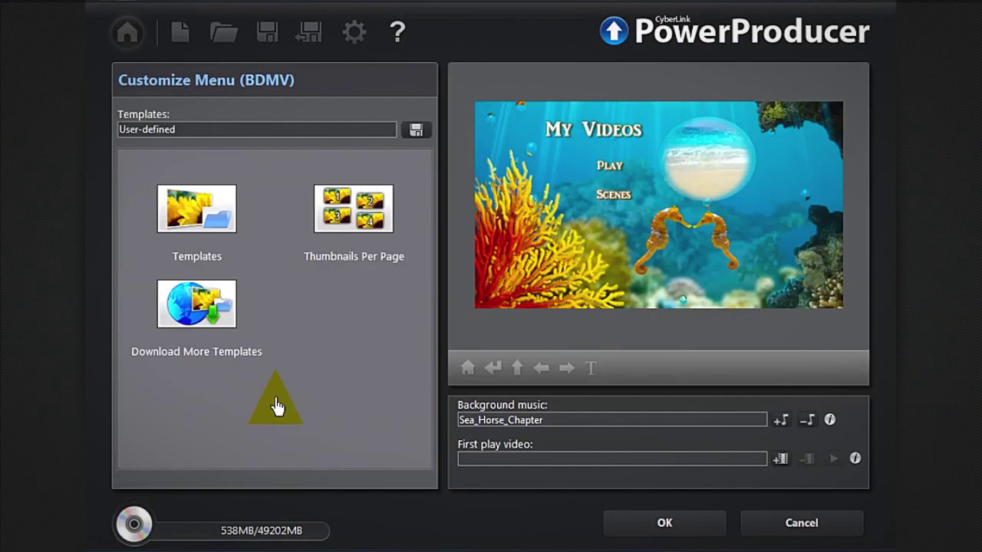
pyautogui.click(381, 220)
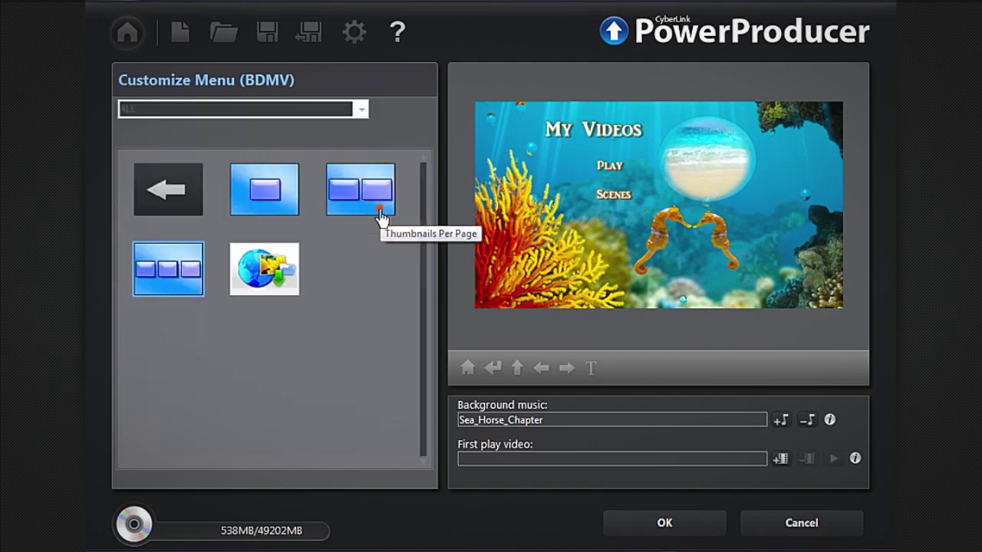
pyautogui.click(355, 197)
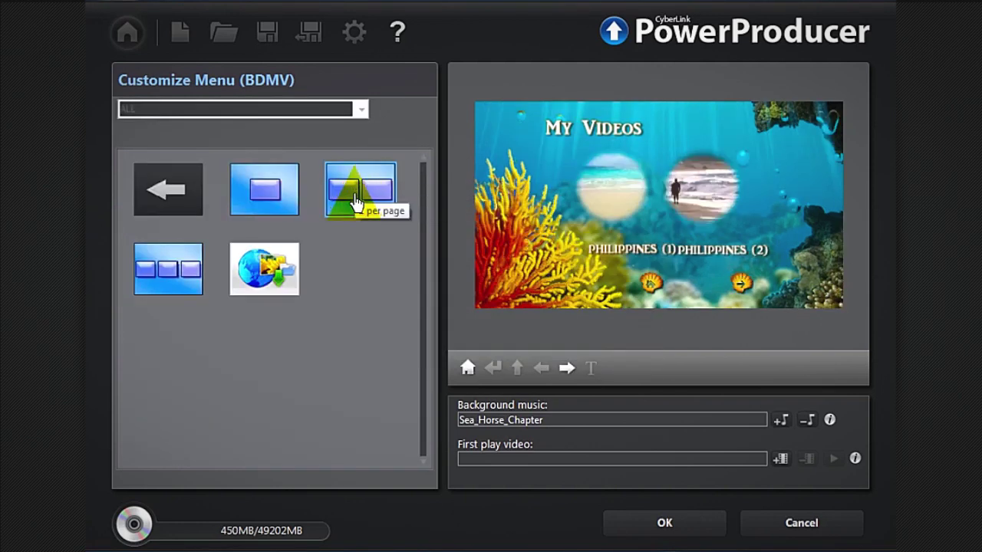
pyautogui.click(169, 270)
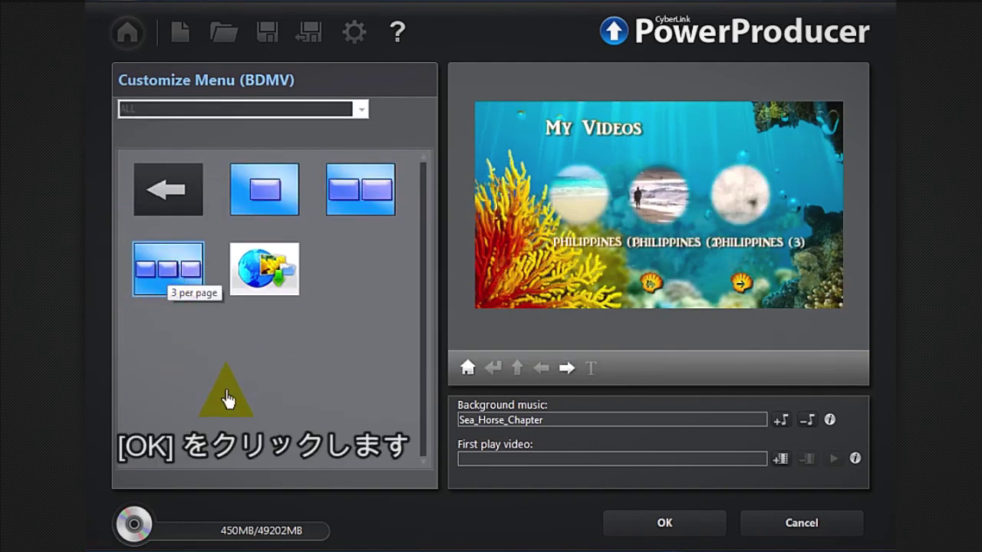
pyautogui.click(617, 526)
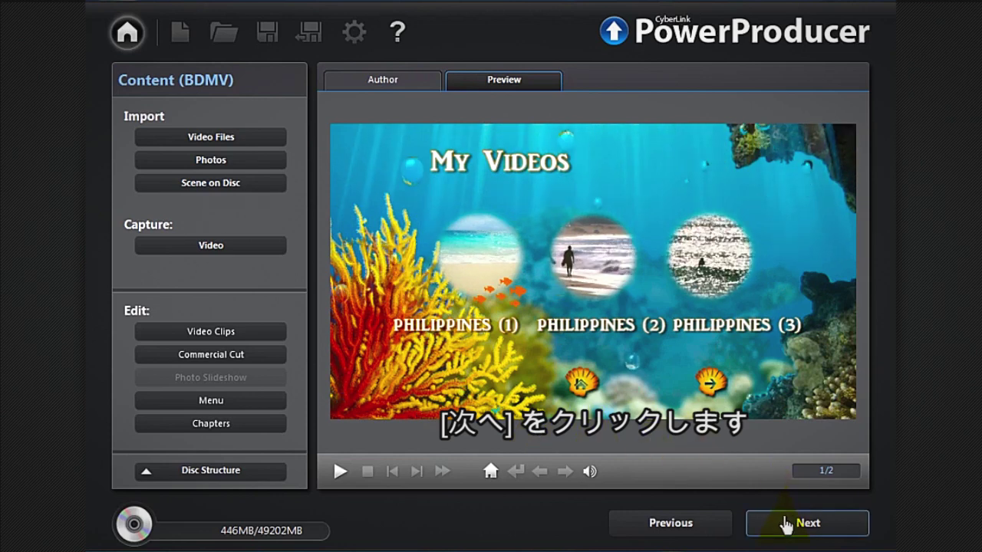
pyautogui.click(785, 522)
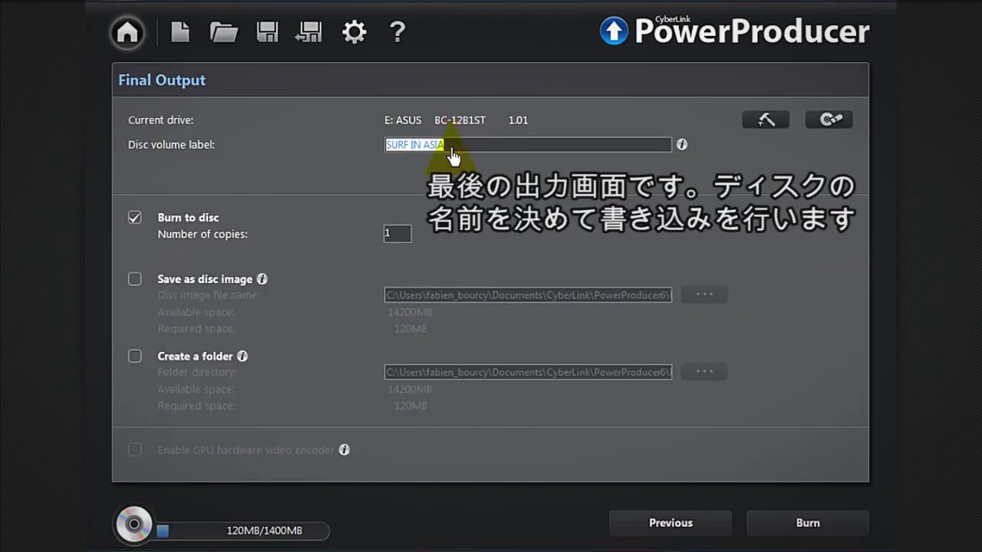
# - Set Number of copies to 2 and tick Save as disc image and Create a folder
pyautogui.press('Tab')
pyautogui.write('2')
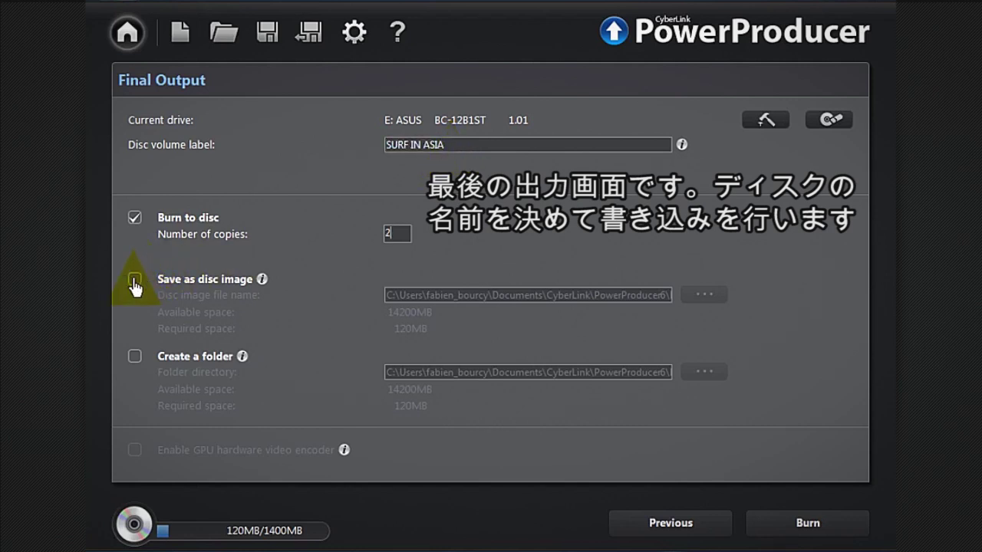
pyautogui.click(135, 281)
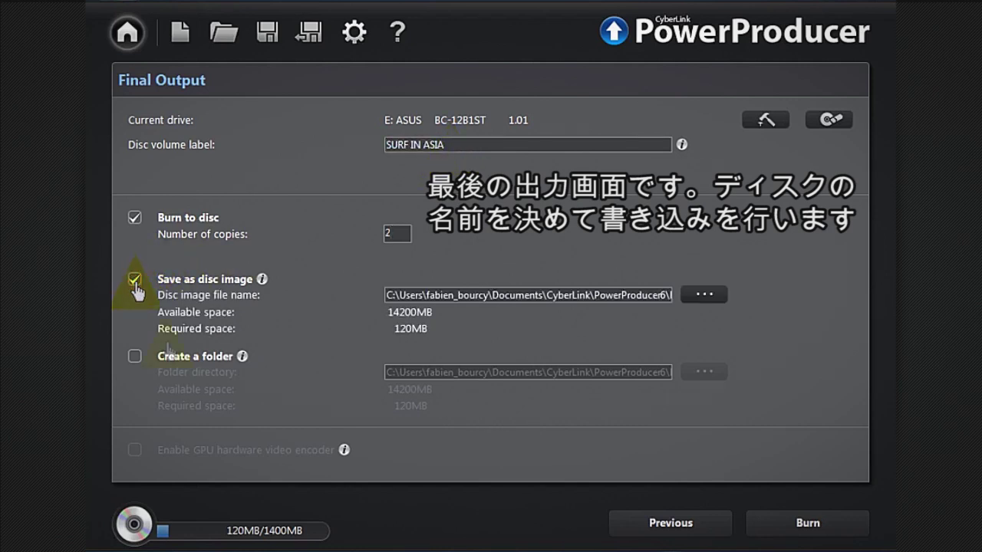
pyautogui.click(134, 358)
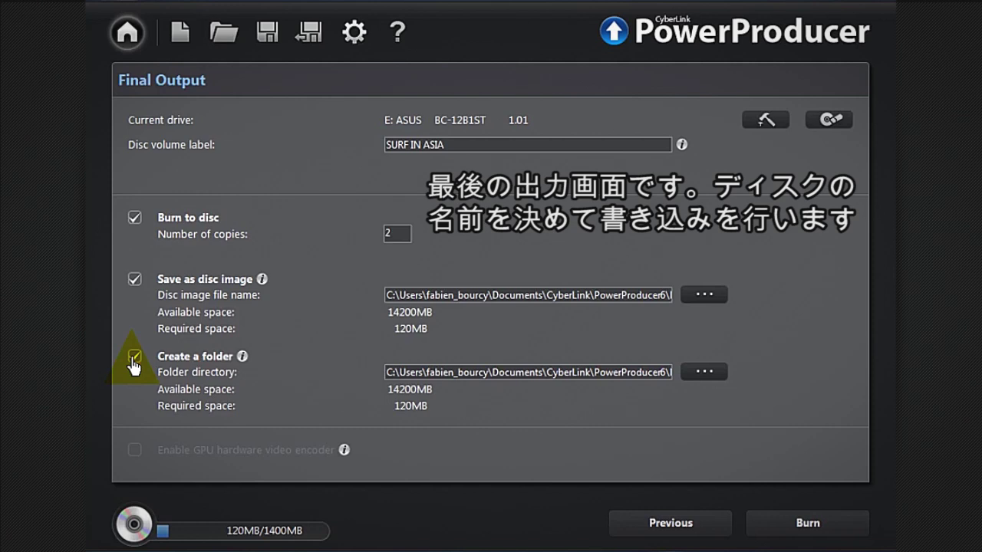